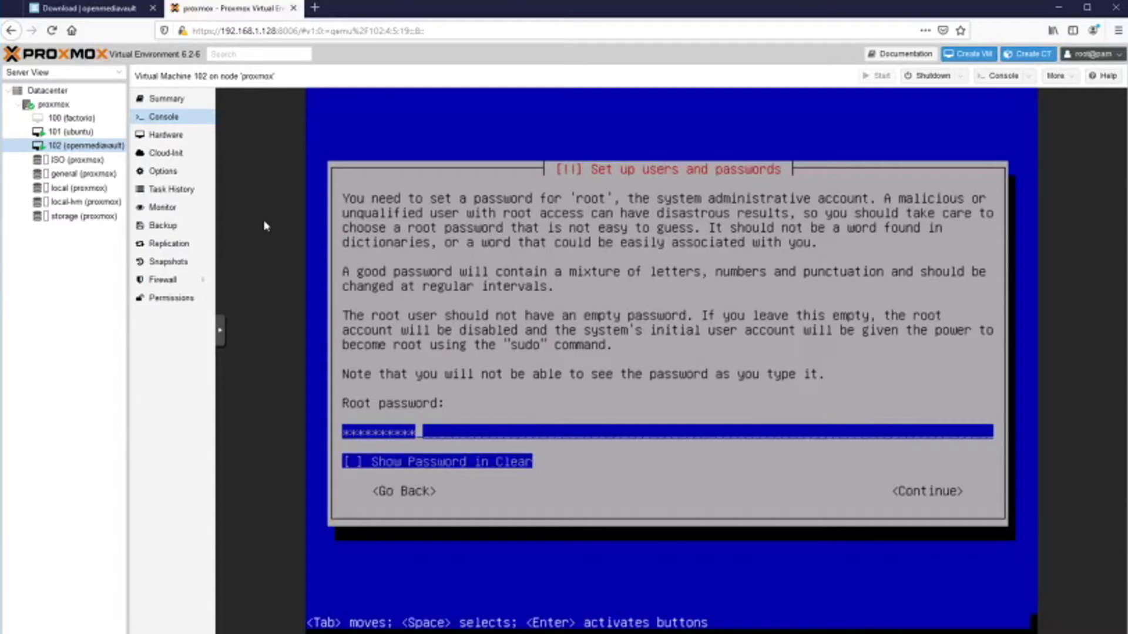
Confirm the root password and install the system onto the 10.7 GB sda disk.
{"action": "key", "text": "Return"}
{"action": "type", "text": "**********"}
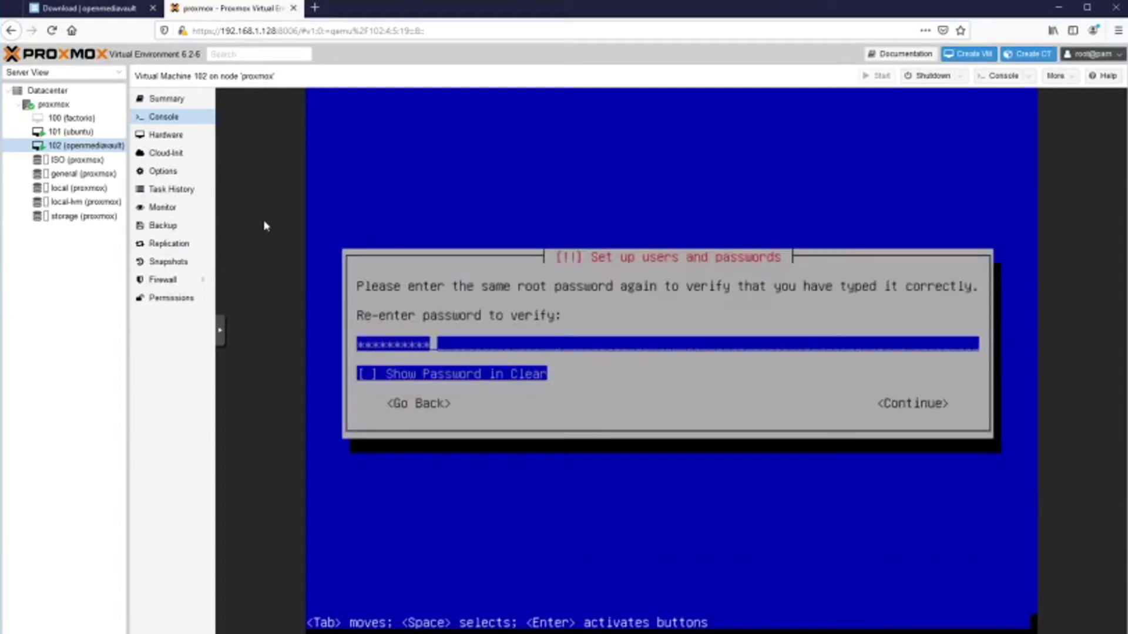
{"action": "key", "text": "Return"}
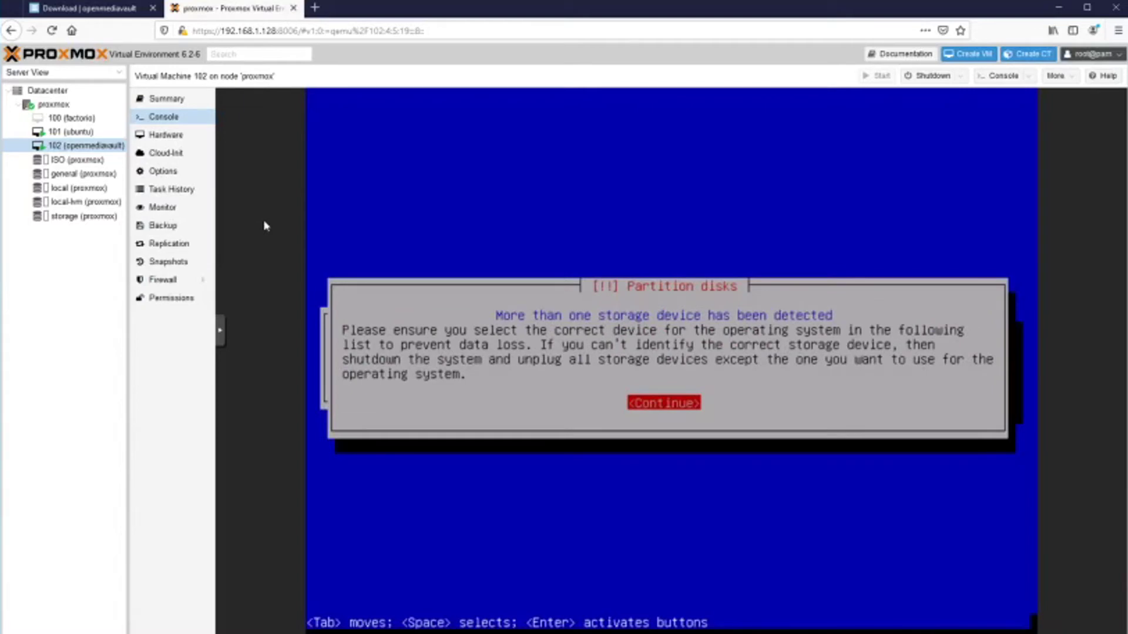
{"action": "key", "text": "Return"}
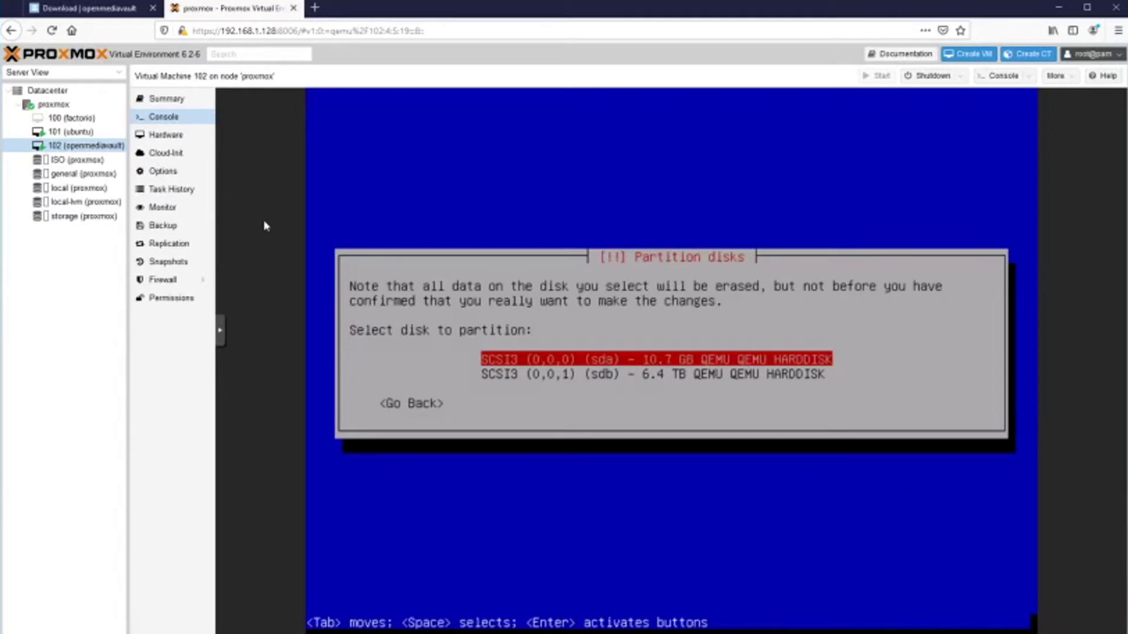
{"action": "key", "text": "Return"}
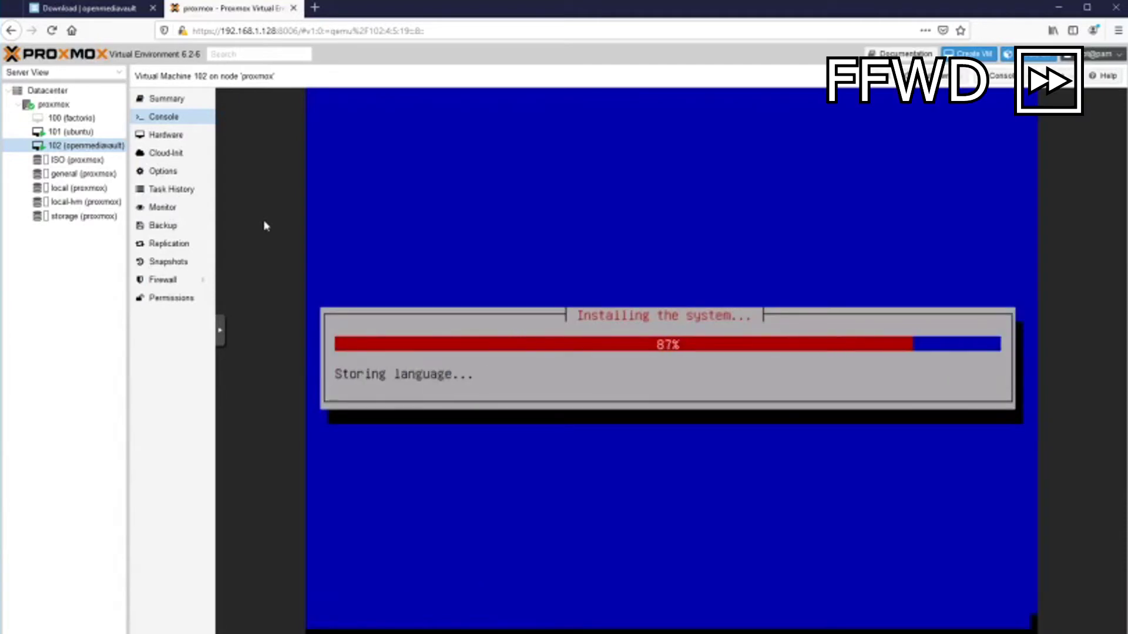
Finish the installation using the deb.debian.org archive mirror and reboot.
{"action": "key", "text": "Return"}
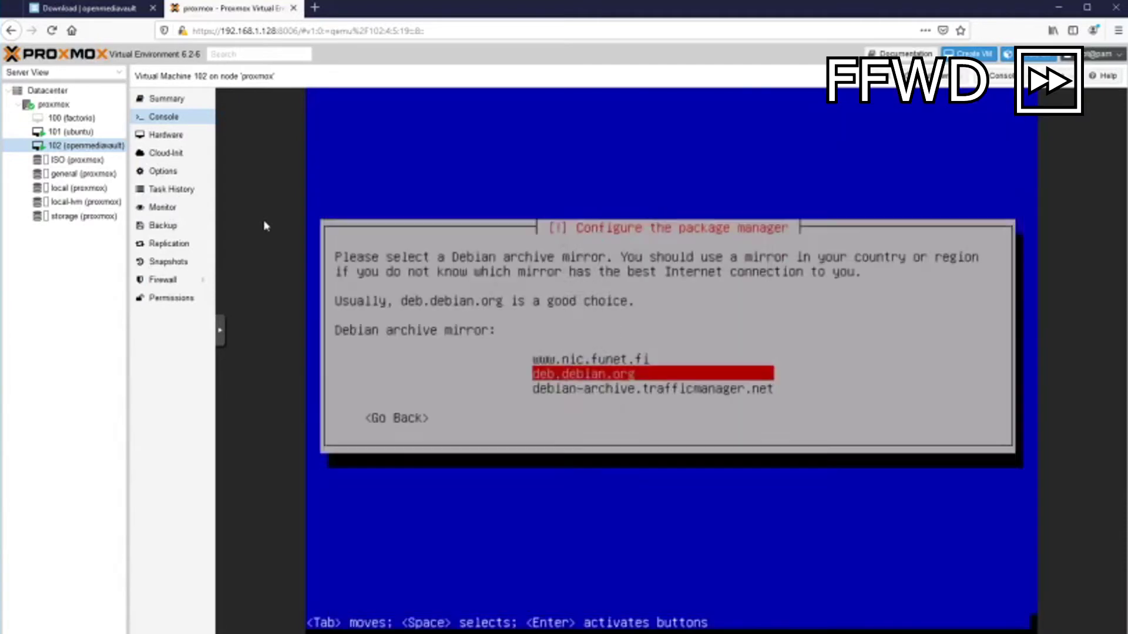
{"action": "key", "text": "Return"}
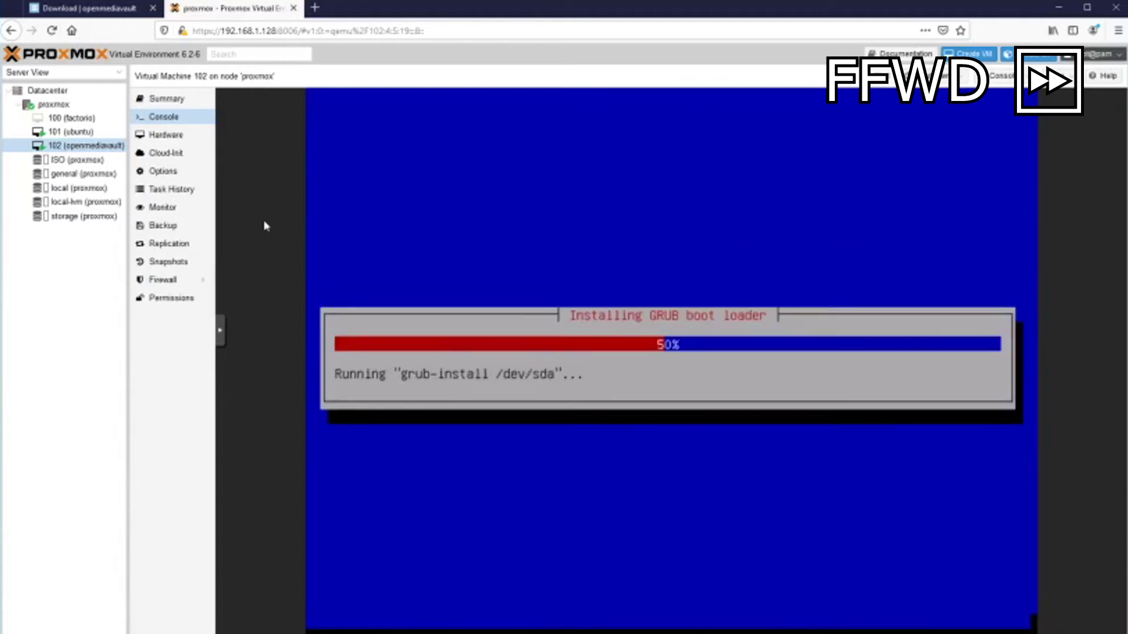
{"action": "key", "text": "Return"}
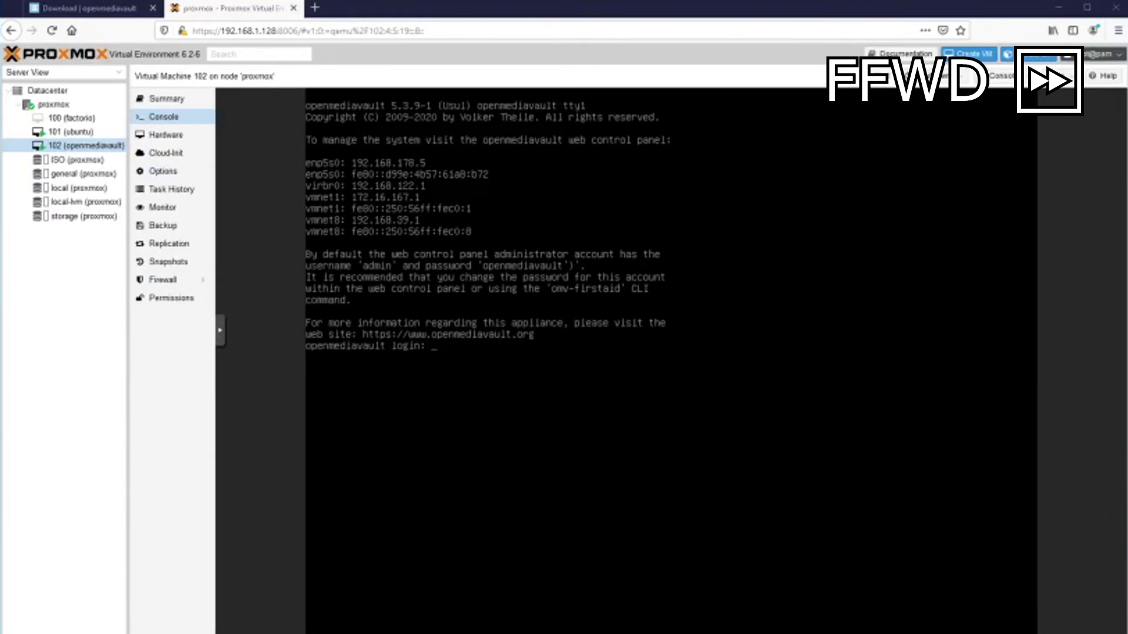
Log in as root at the console and run ip addr to find 192.168.1.254.
{"action": "type", "text": "root"}
{"action": "key", "text": "Return"}
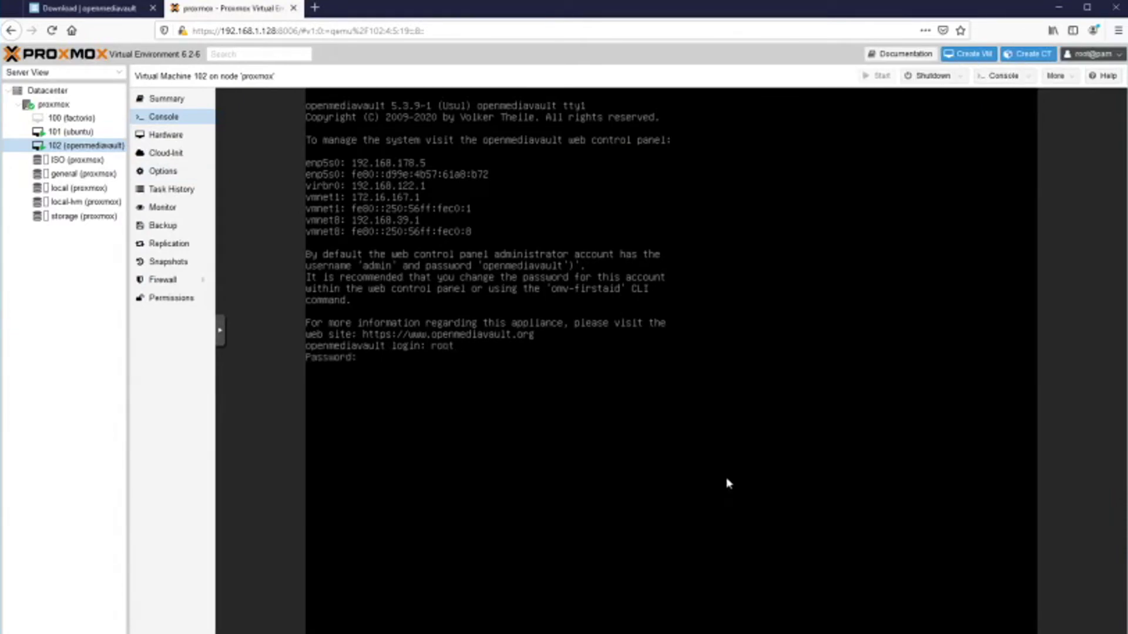
{"action": "key", "text": "Return"}
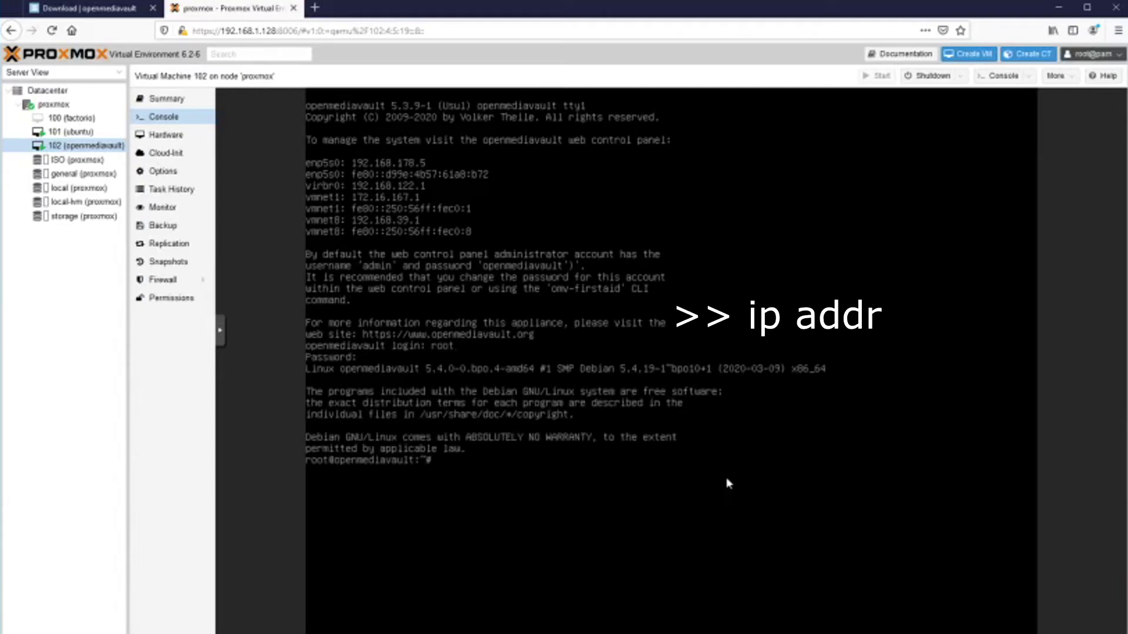
{"action": "type", "text": "ip addr"}
{"action": "key", "text": "Return"}
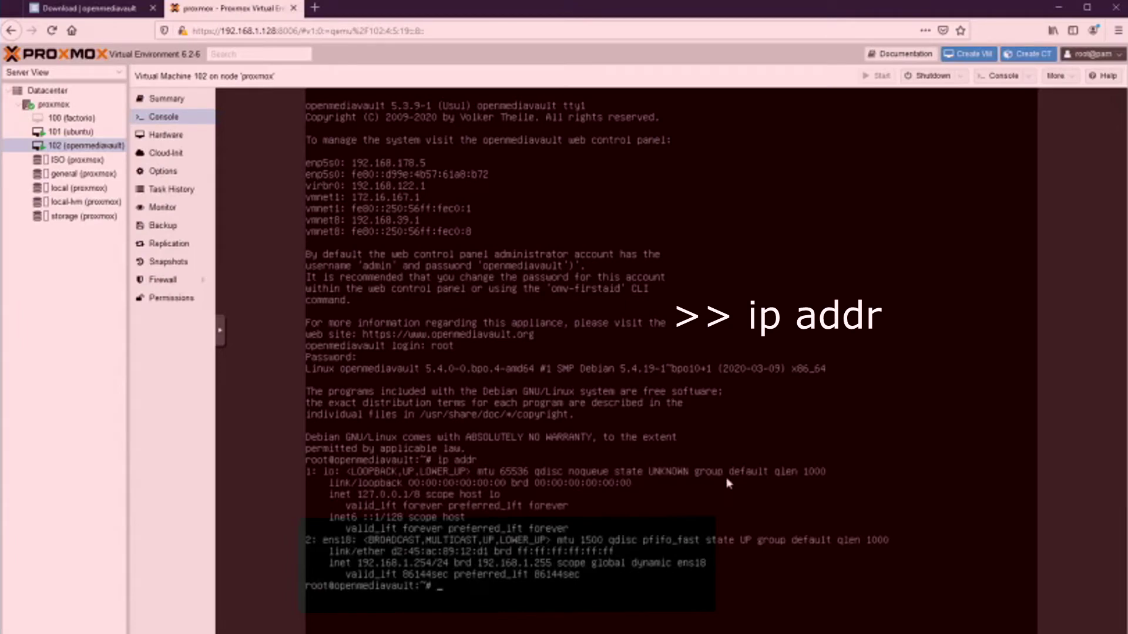
Load the openmediavault web interface at 192.168.1.254 in a new Firefox tab.
{"action": "key", "text": "ctrl+t"}
{"action": "type", "text": "192"}
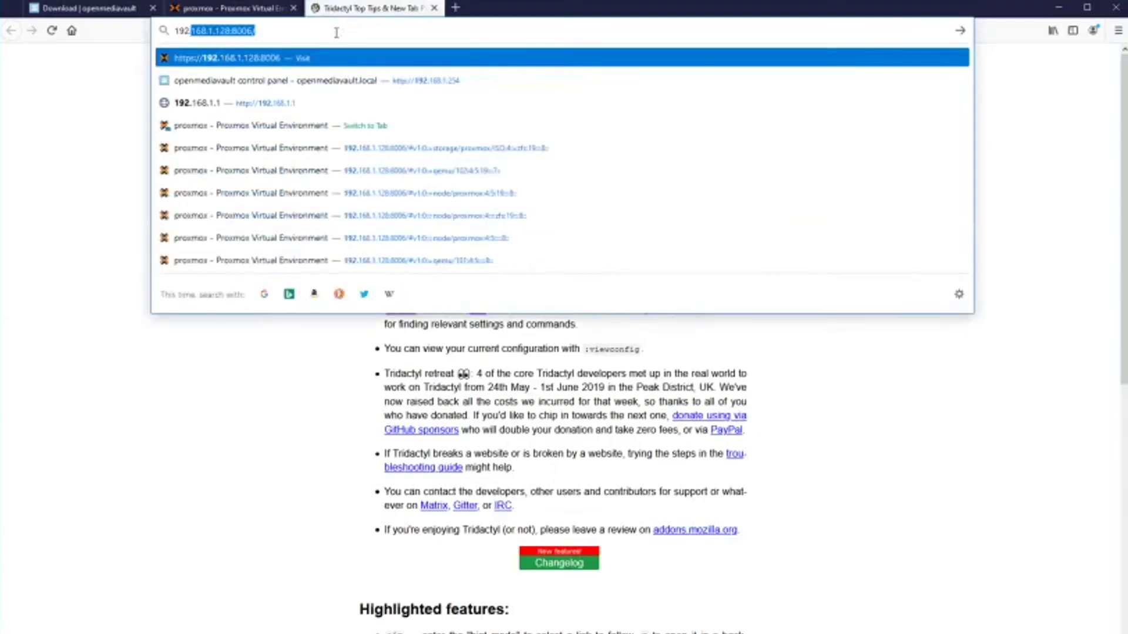
{"action": "type", "text": ".168.1."}
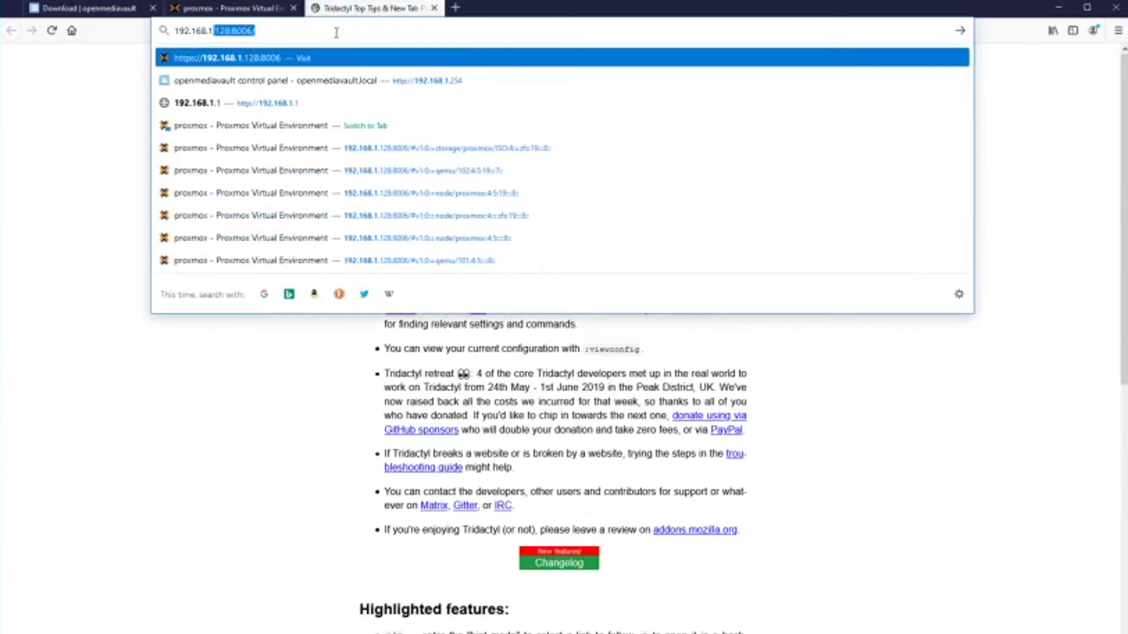
{"action": "type", "text": "254"}
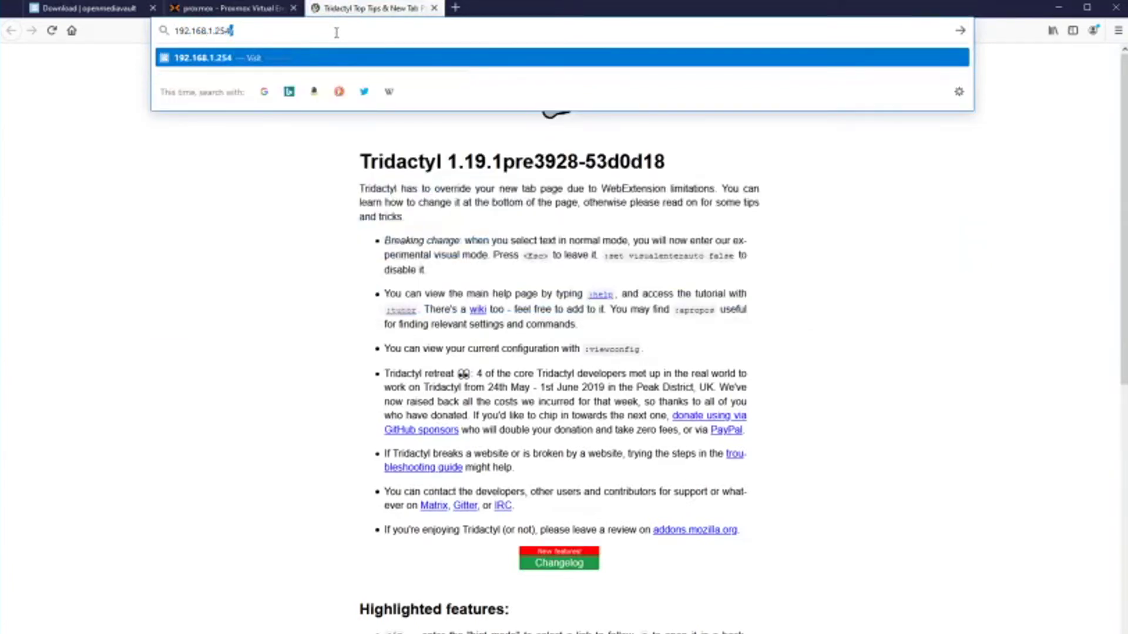
{"action": "key", "text": "Return"}
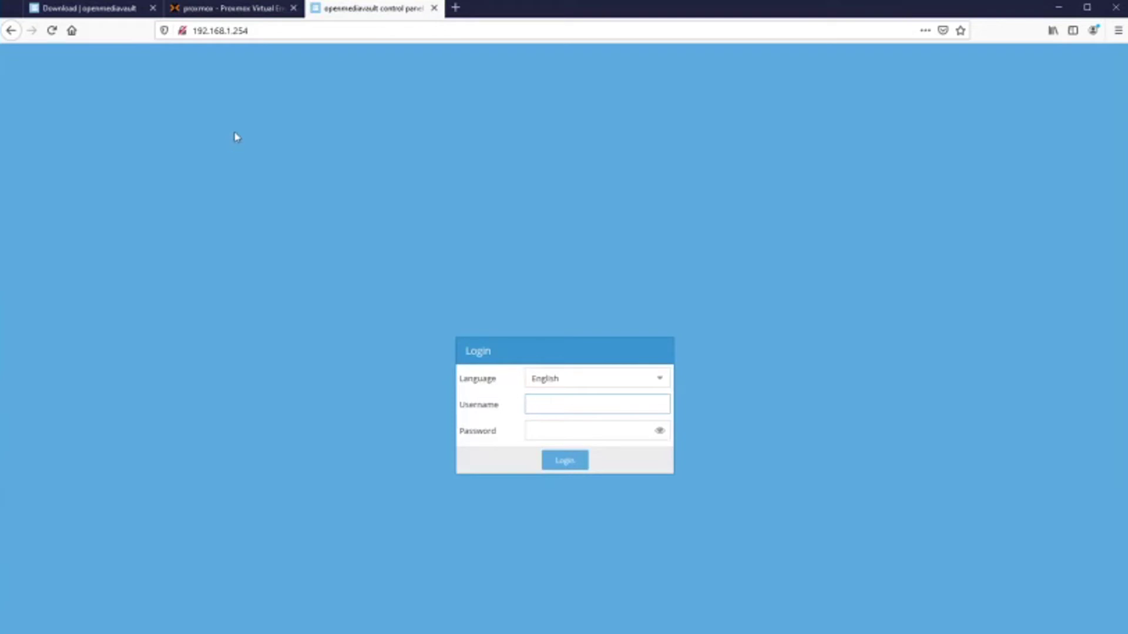
Log in to openmediavault as admin with the default password.
{"action": "type", "text": "admin"}
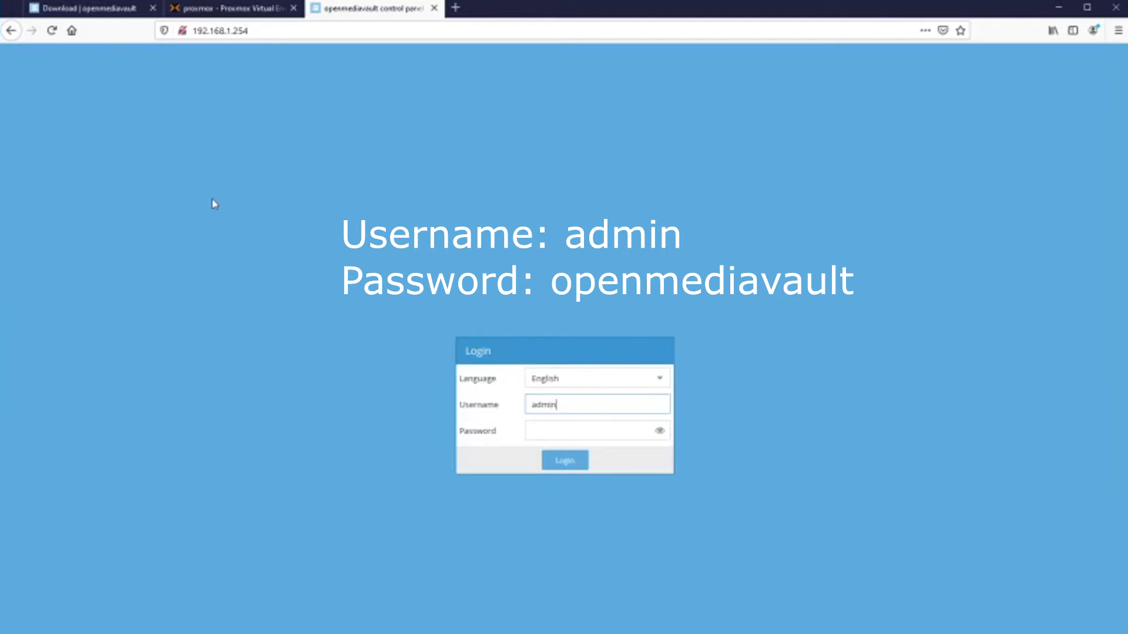
{"action": "key", "text": "Tab"}
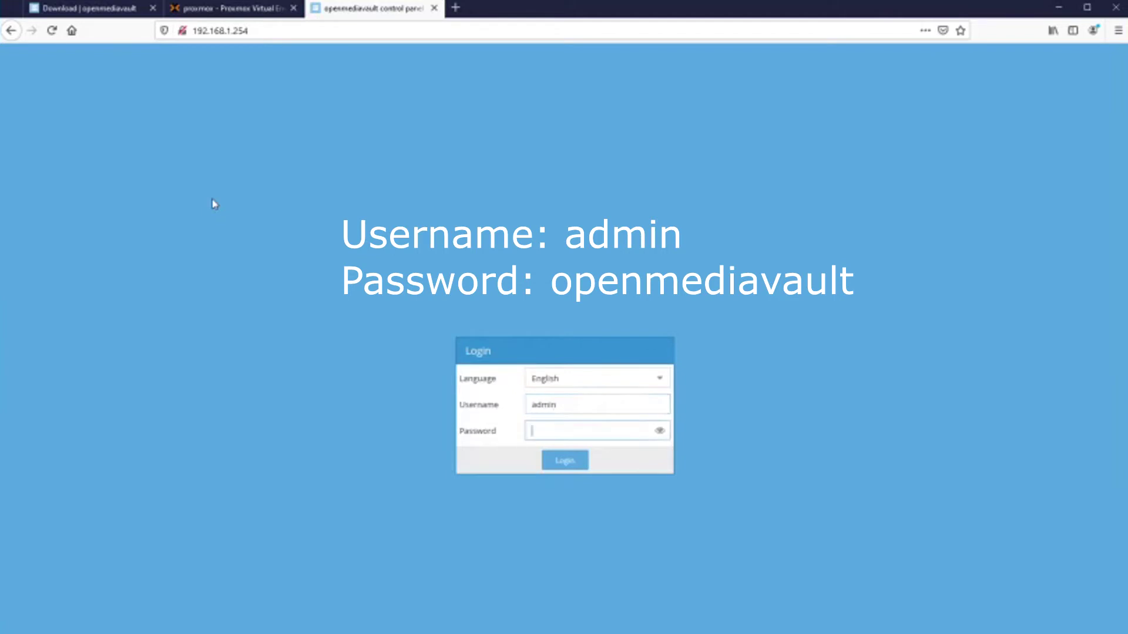
{"action": "type", "text": "openmediavault"}
{"action": "key", "text": "Return"}
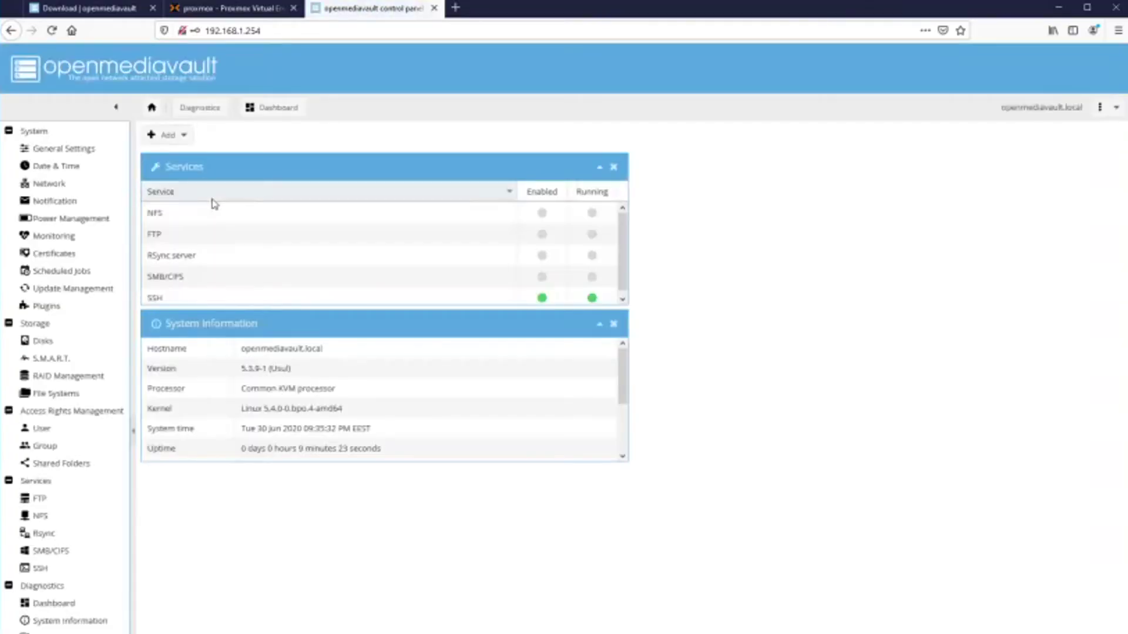
Save a new web administrator password in General Settings, returning to Web Administration.
{"action": "left_click", "coordinate": [64, 148]}
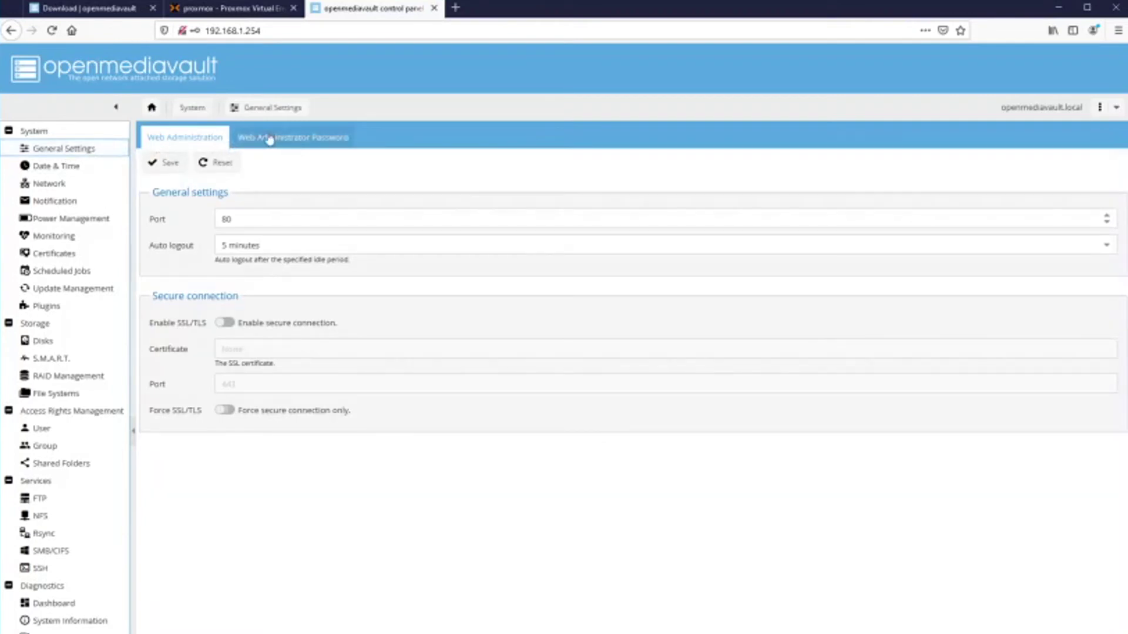
{"action": "left_click", "coordinate": [289, 145]}
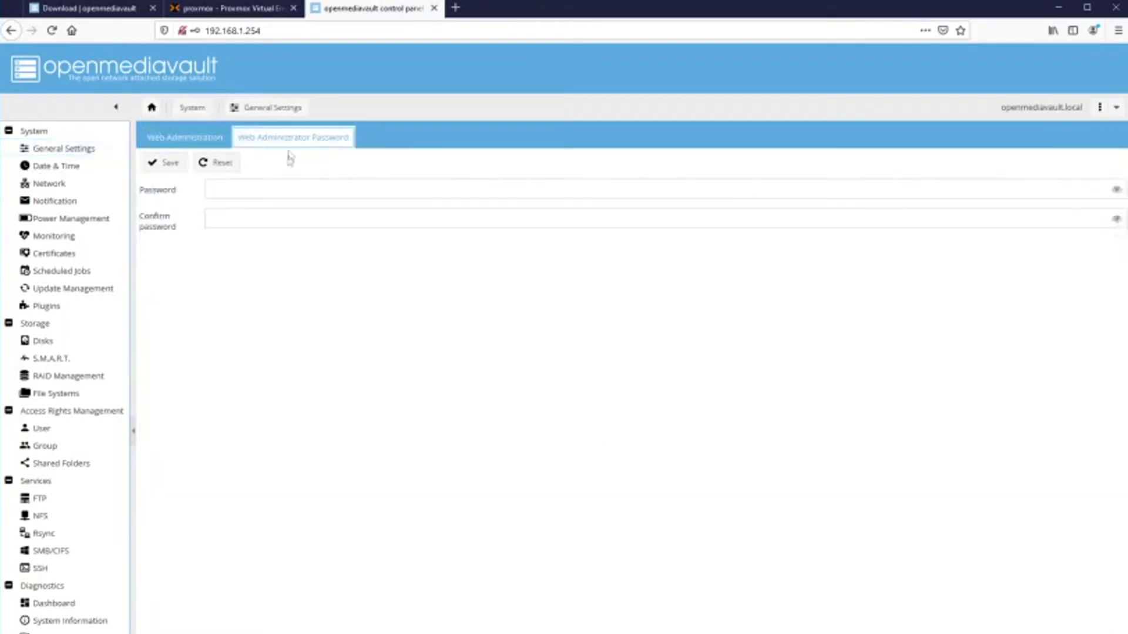
{"action": "left_click", "coordinate": [276, 188]}
{"action": "type", "text": "****"}
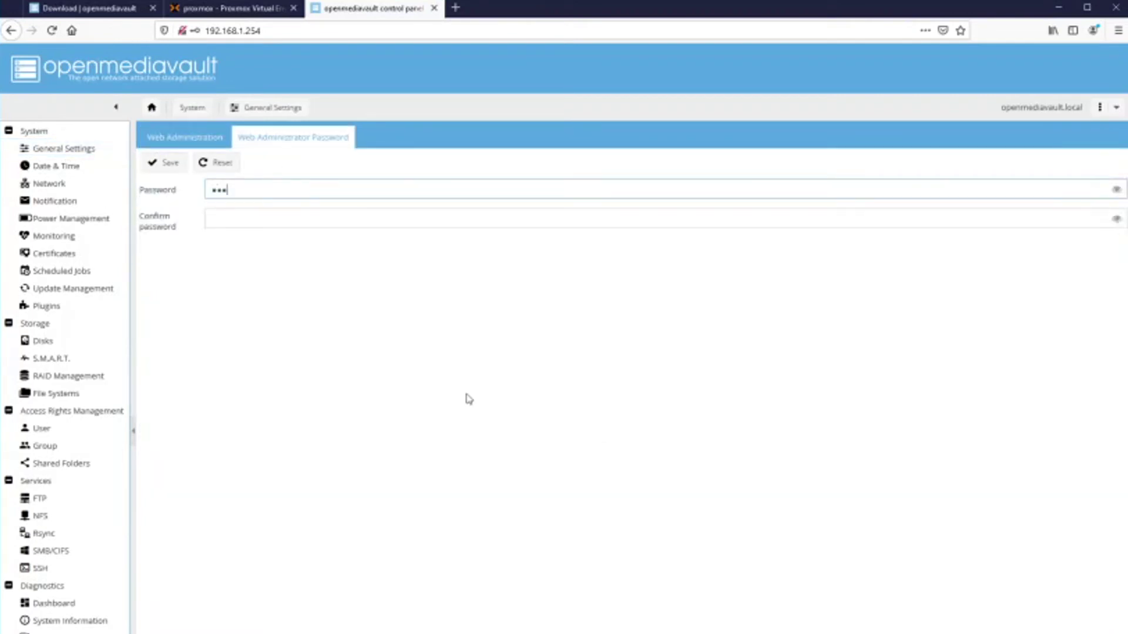
{"action": "type", "text": "******"}
{"action": "key", "text": "Tab"}
{"action": "type", "text": "**********"}
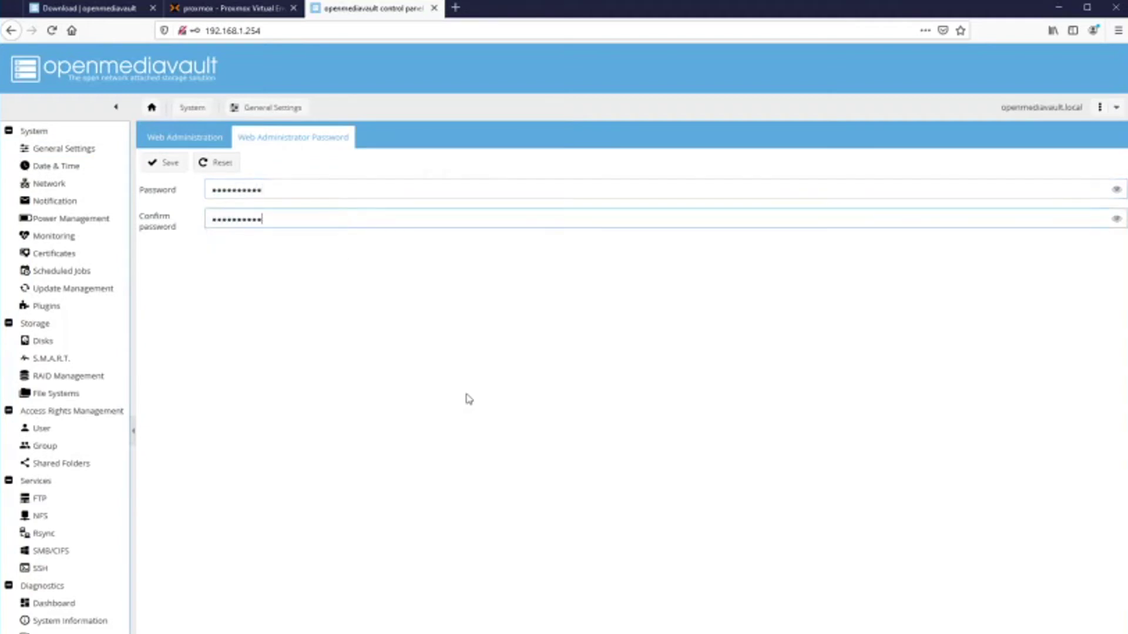
{"action": "left_click", "coordinate": [161, 162]}
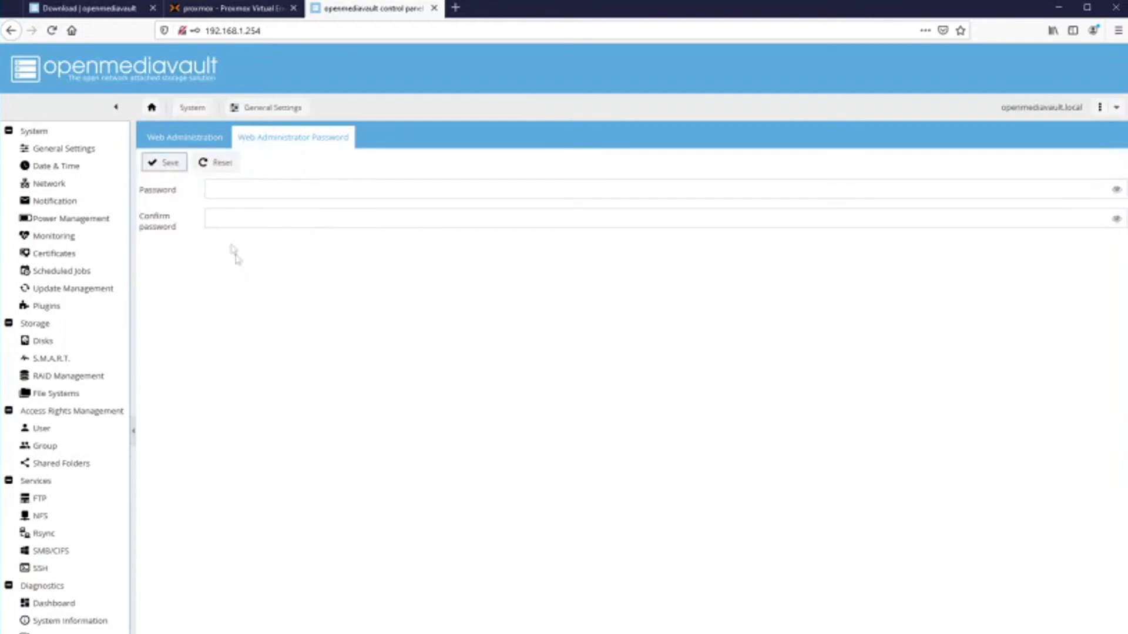
{"action": "left_click", "coordinate": [178, 139]}
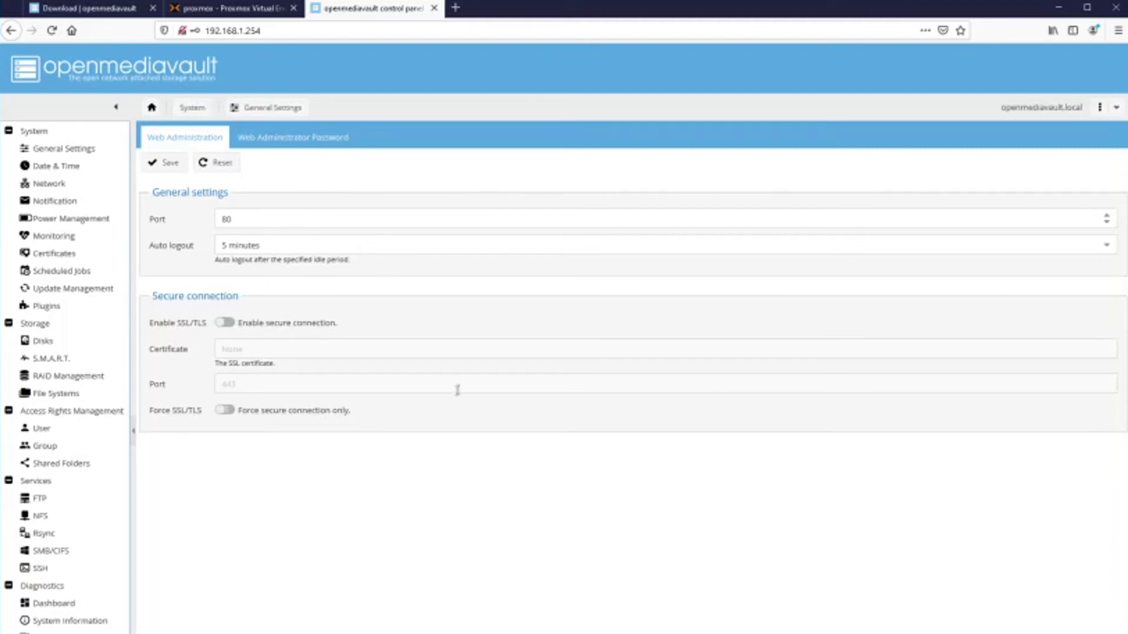
Format the 5.85 TiB /dev/sdb disk as an ext4 file system labelled 'storage'.
{"action": "left_click", "coordinate": [48, 397]}
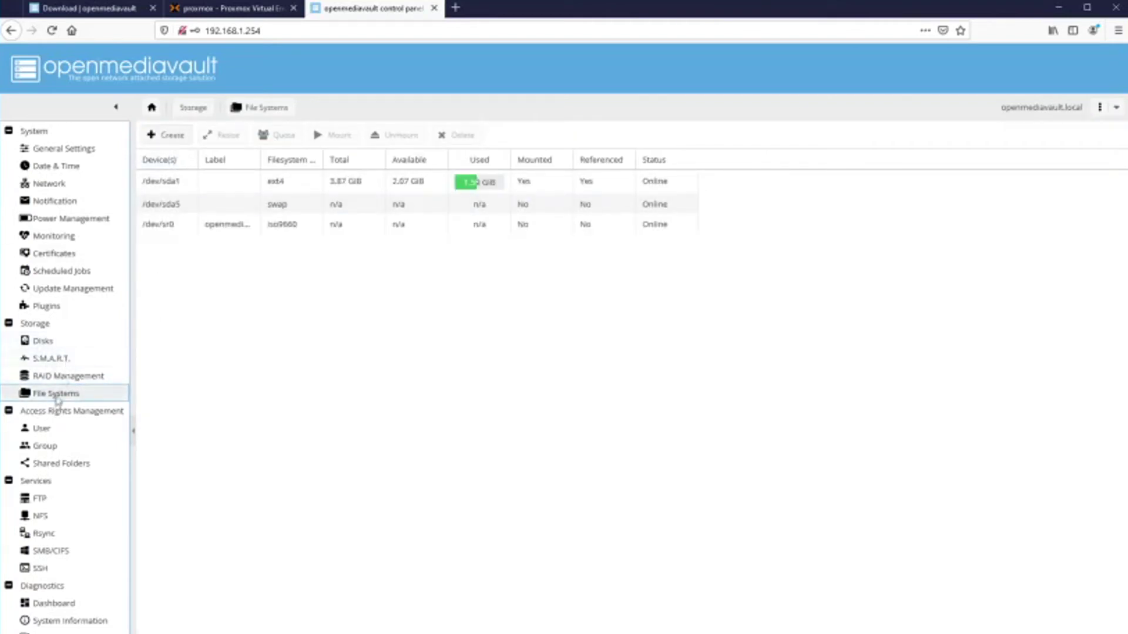
{"action": "left_click", "coordinate": [171, 137]}
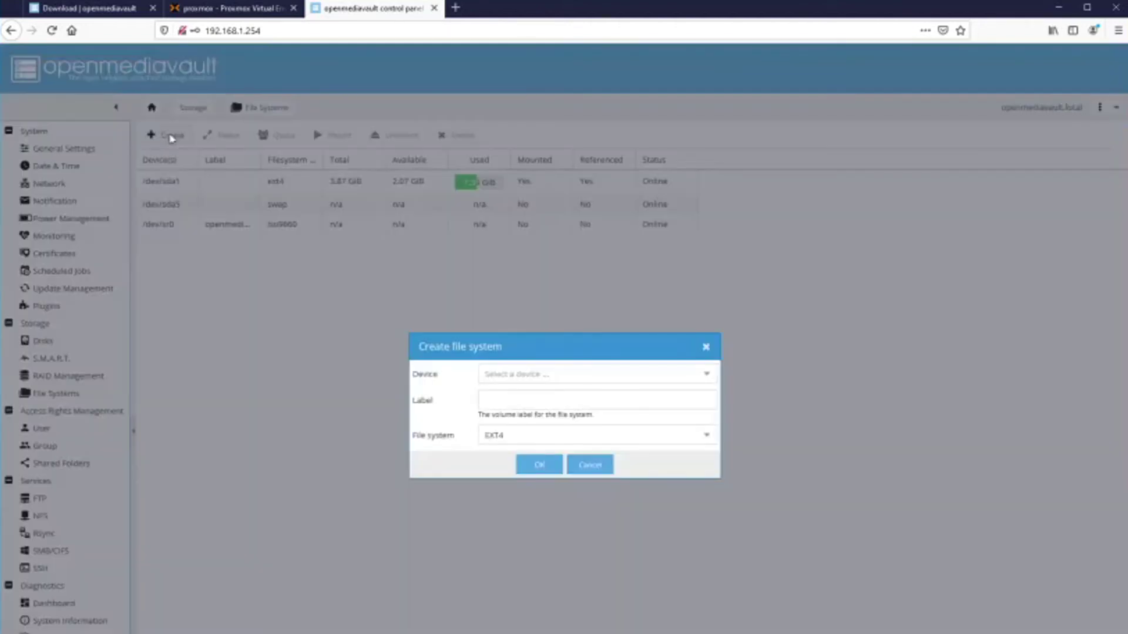
{"action": "left_click", "coordinate": [578, 371]}
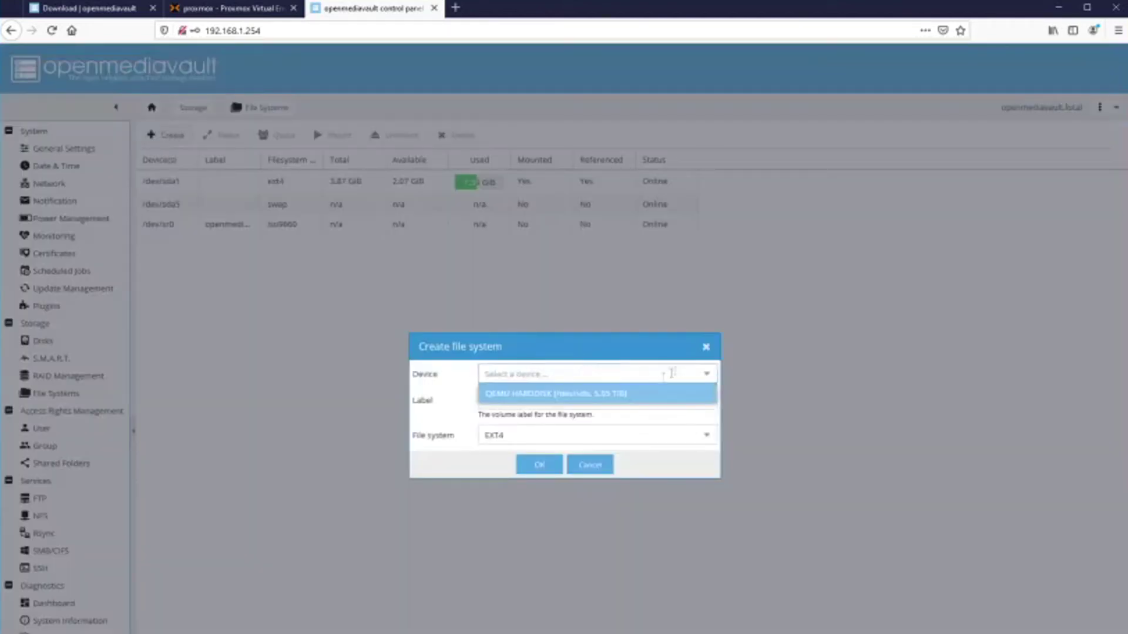
{"action": "left_click", "coordinate": [576, 394]}
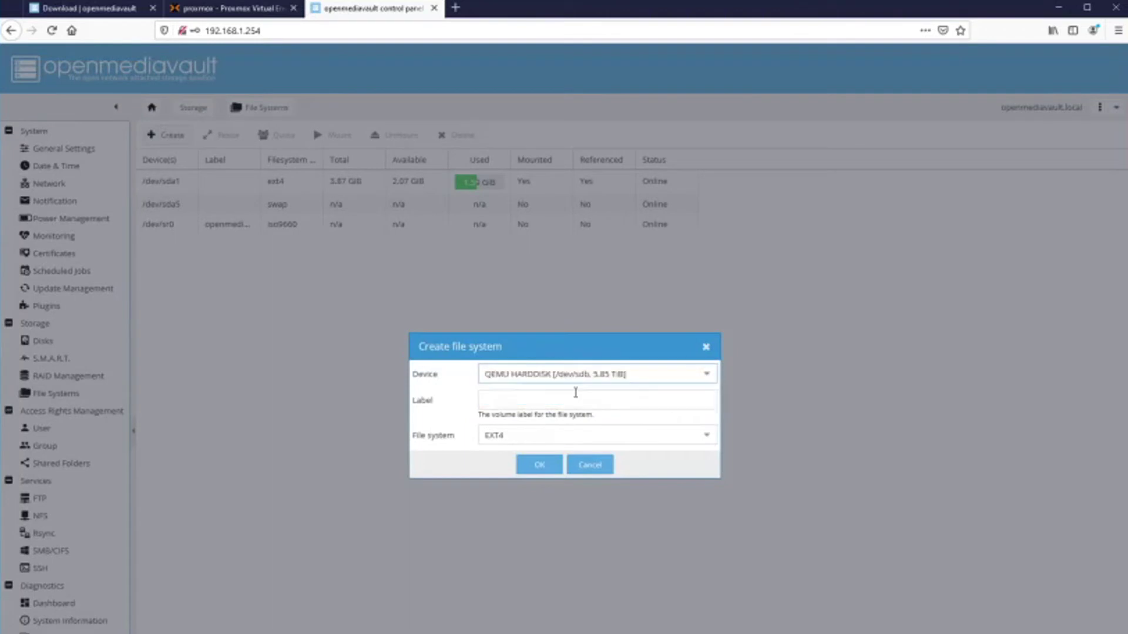
{"action": "left_click", "coordinate": [536, 405]}
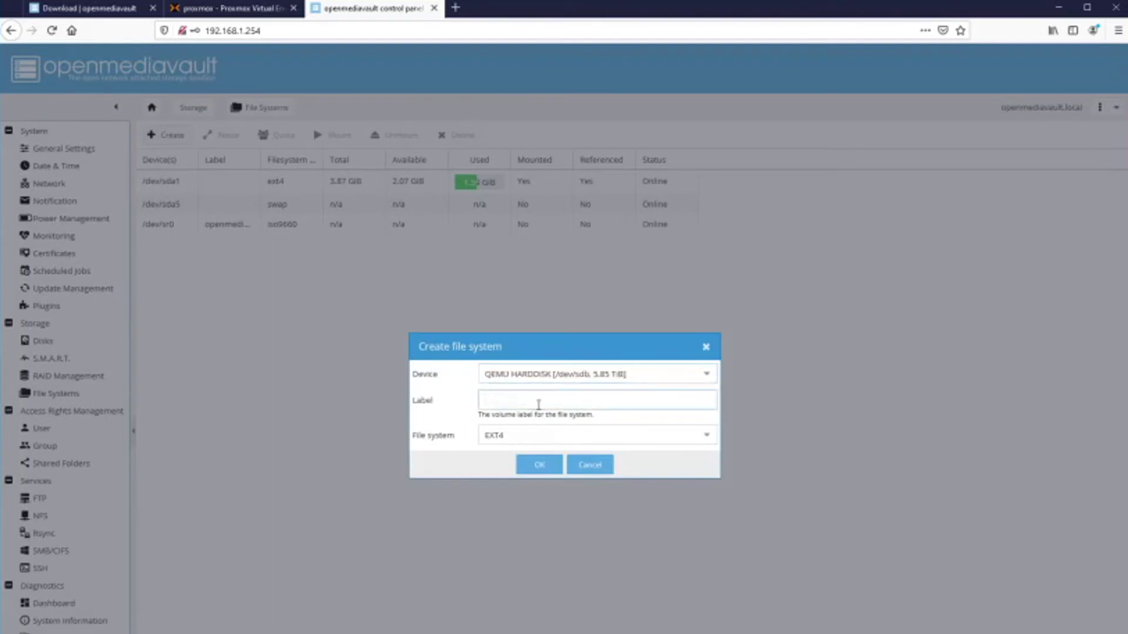
{"action": "type", "text": "storage"}
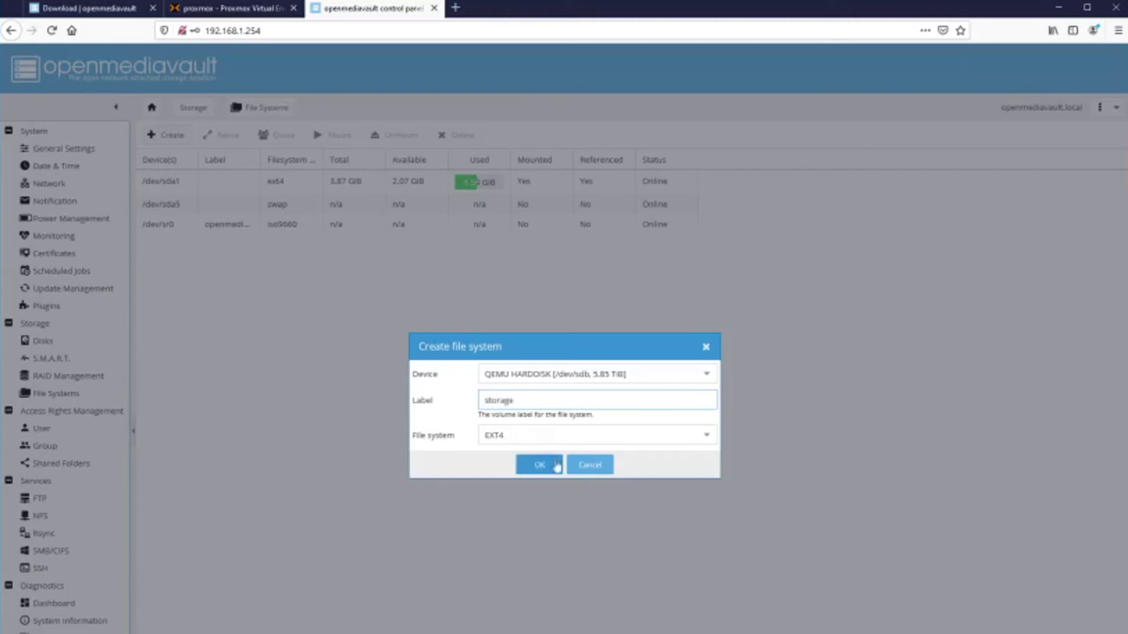
{"action": "left_click", "coordinate": [554, 468]}
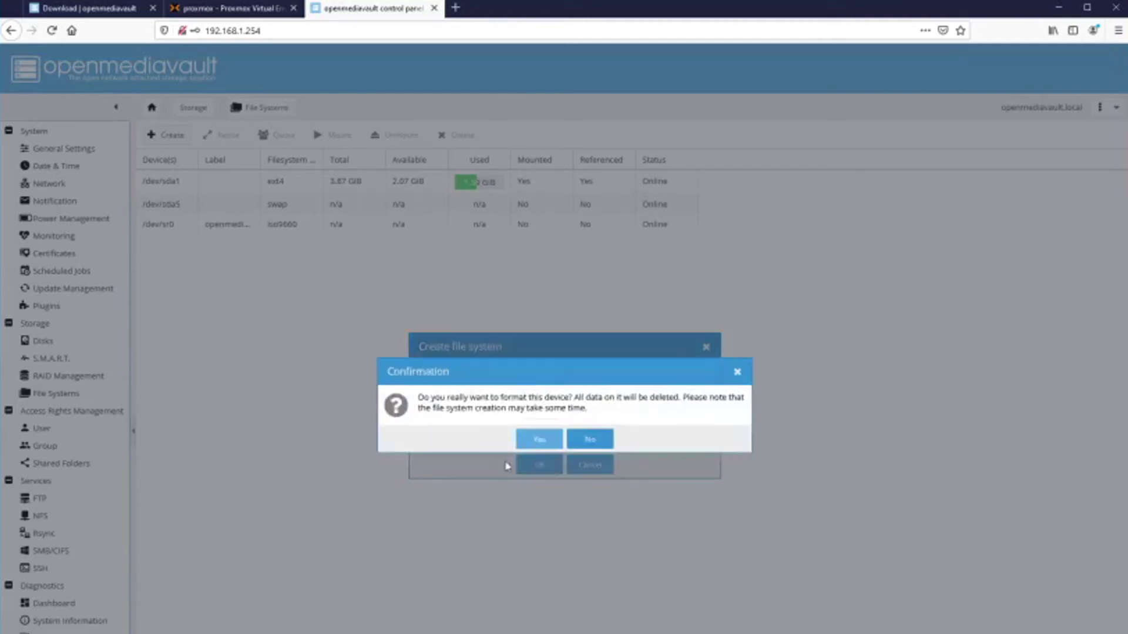
{"action": "left_click", "coordinate": [539, 441]}
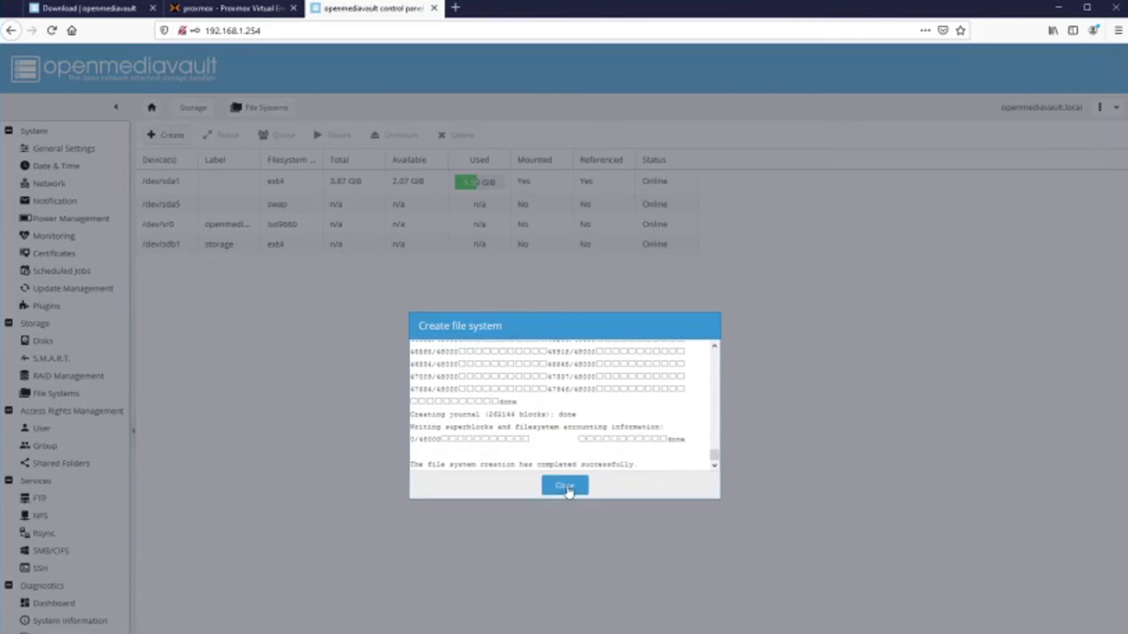
{"action": "left_click", "coordinate": [565, 486]}
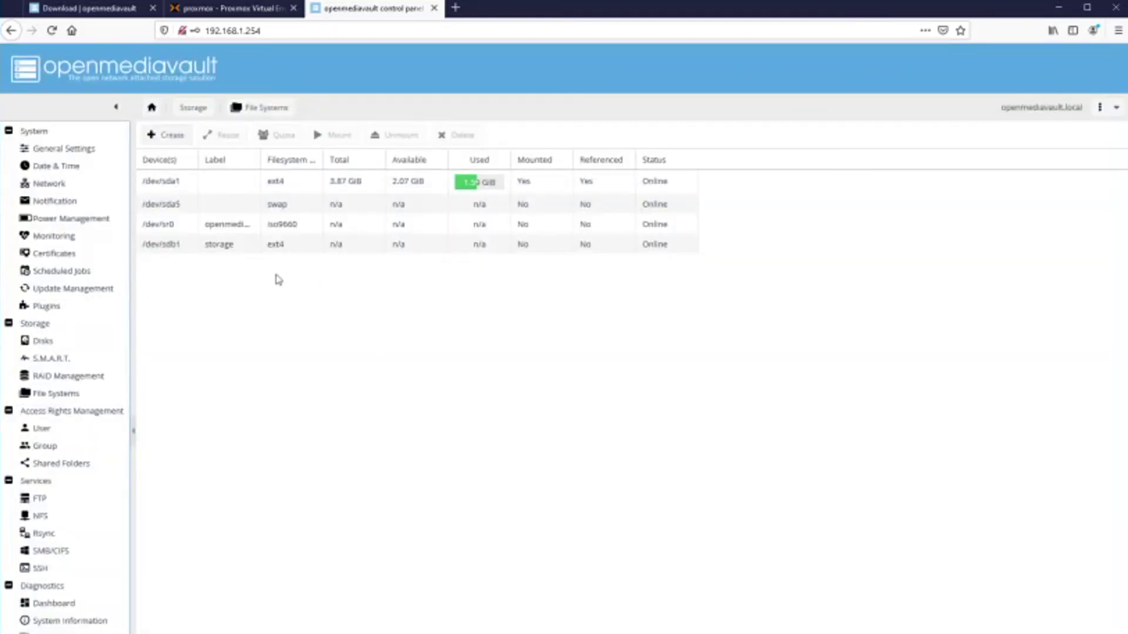
Mount the storage file system on /dev/sdb1 and apply the pending configuration changes.
{"action": "left_click", "coordinate": [283, 247]}
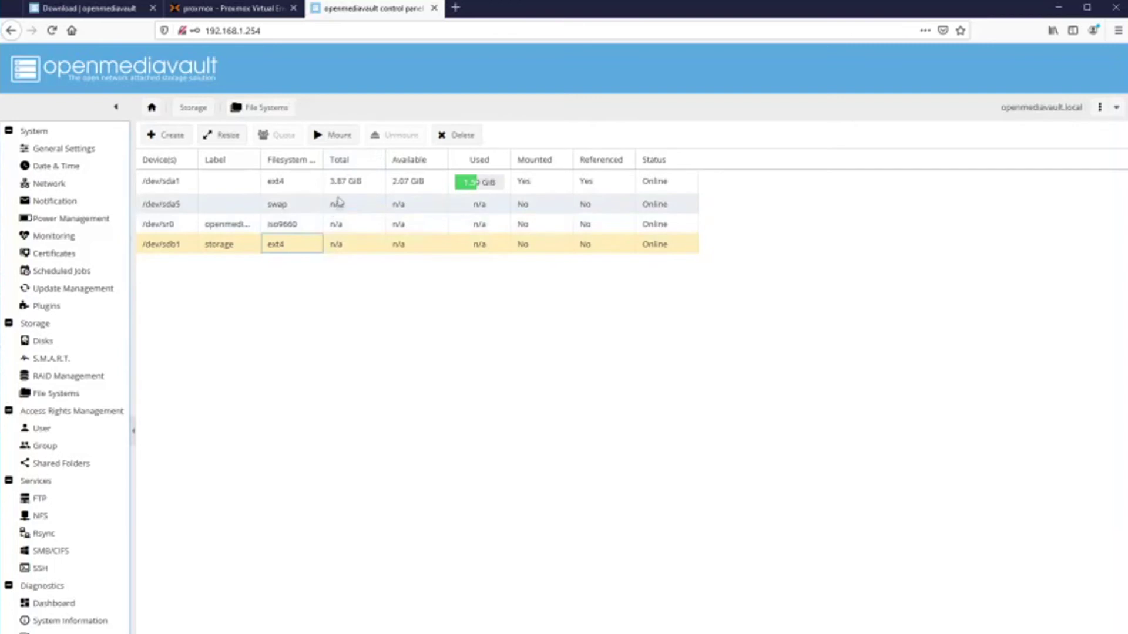
{"action": "left_click", "coordinate": [333, 137]}
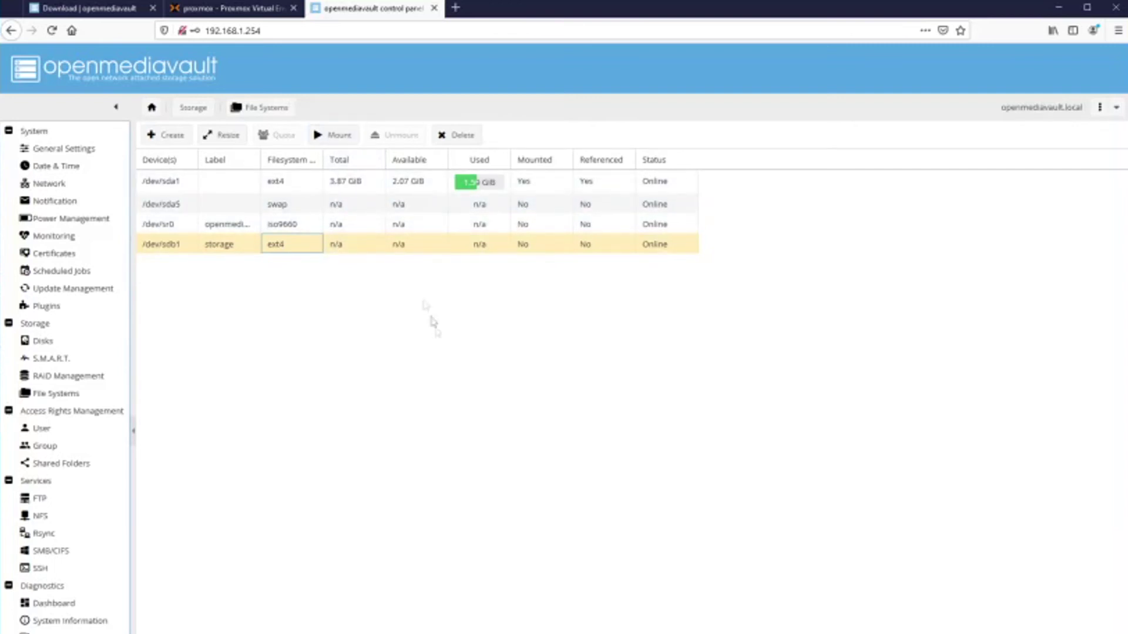
{"action": "left_click", "coordinate": [335, 251]}
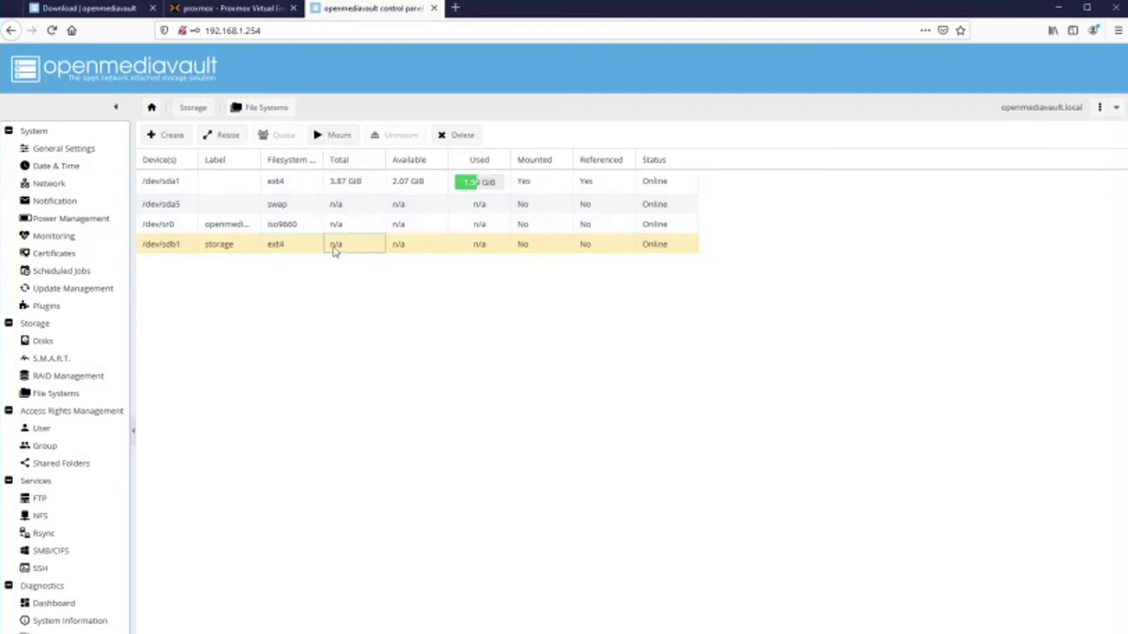
{"action": "left_click", "coordinate": [329, 136]}
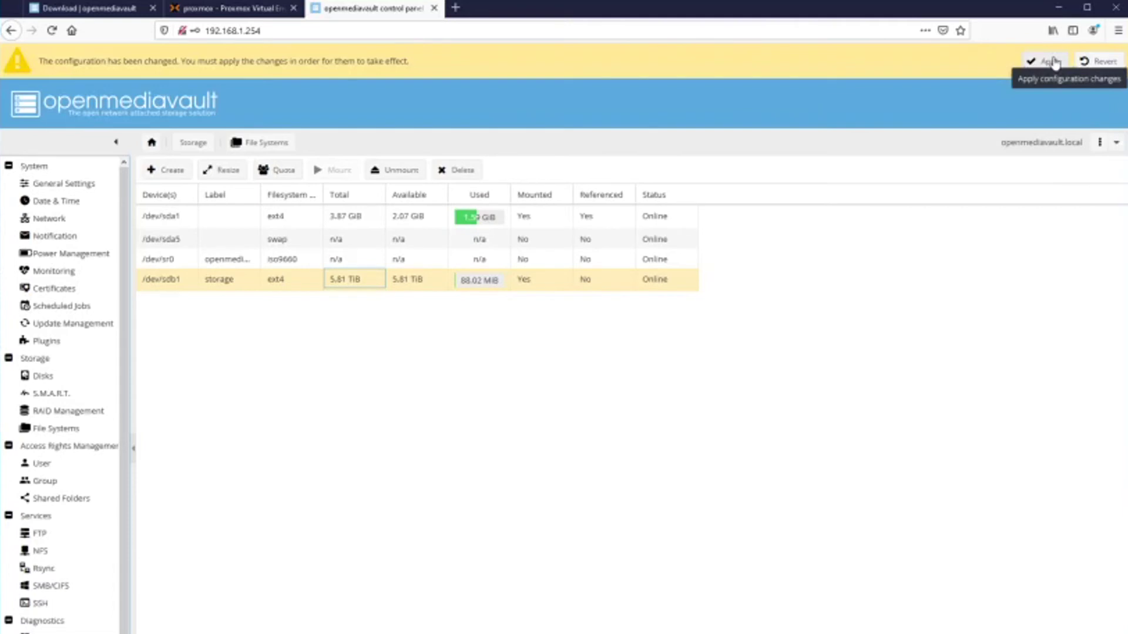
{"action": "left_click", "coordinate": [1046, 61]}
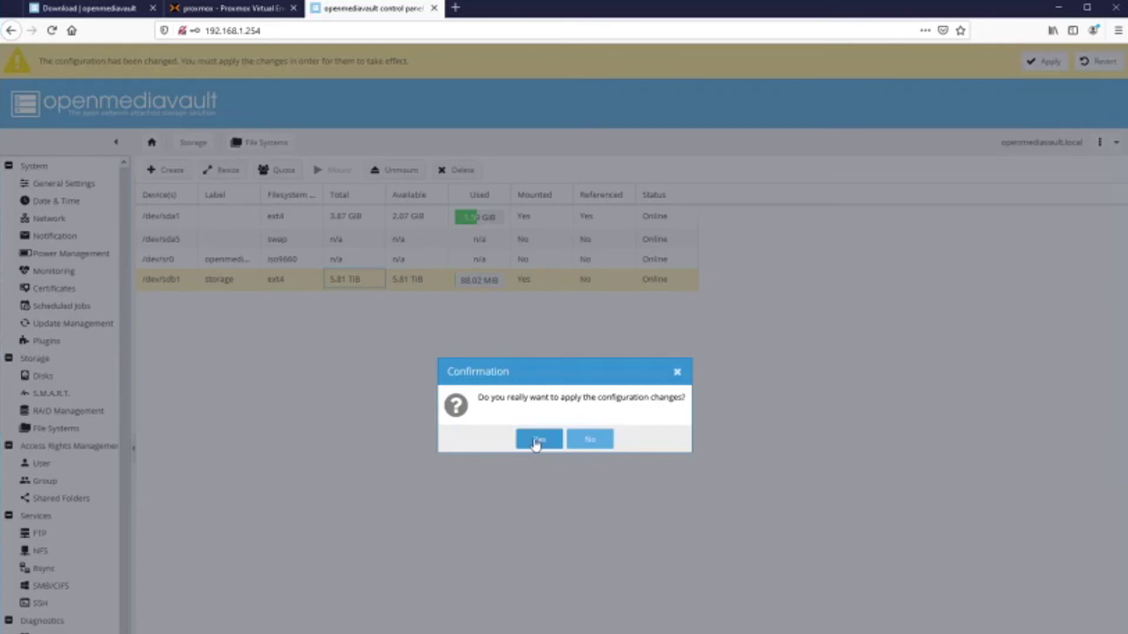
{"action": "left_click", "coordinate": [537, 441]}
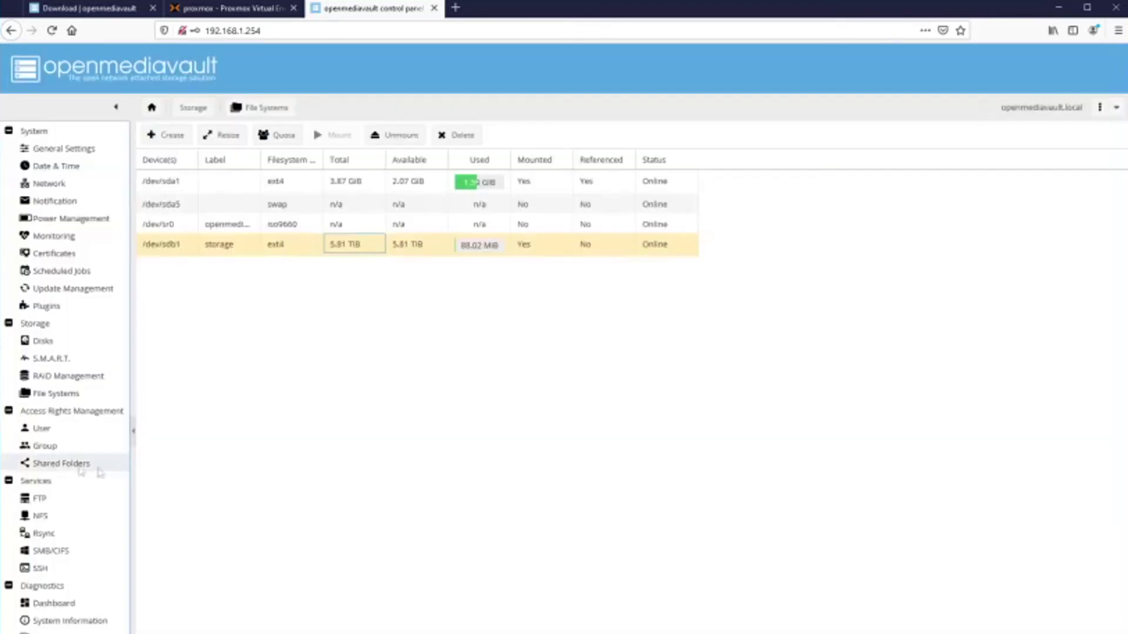
Add shared folder 'backup' on the storage device with others given no access, then apply.
{"action": "left_click", "coordinate": [54, 465]}
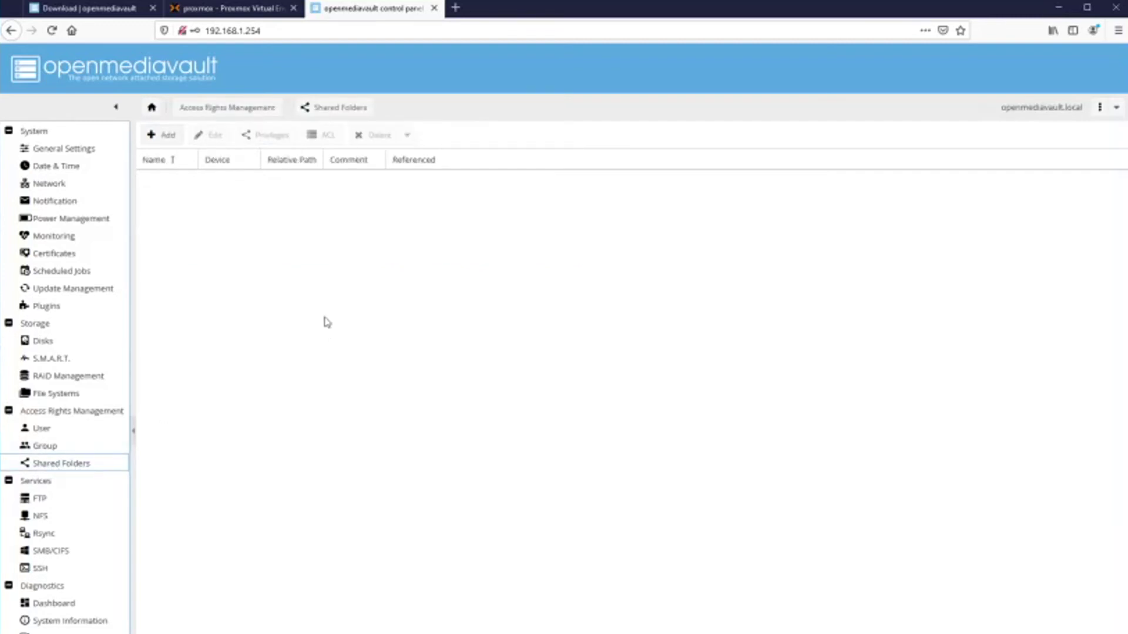
{"action": "left_click", "coordinate": [164, 140]}
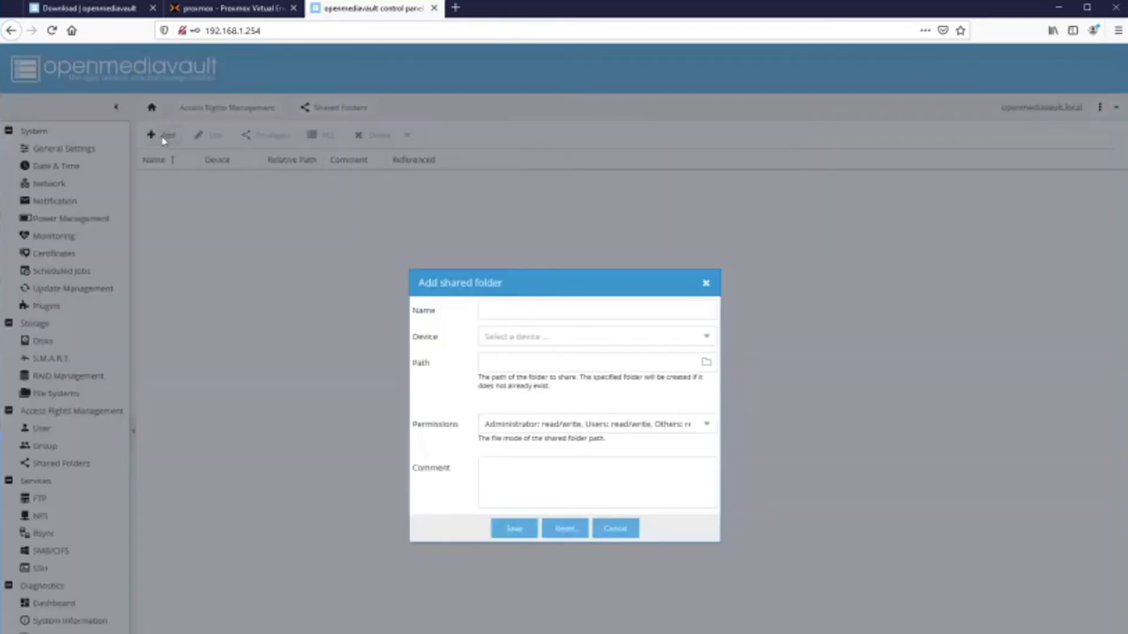
{"action": "left_click", "coordinate": [536, 306]}
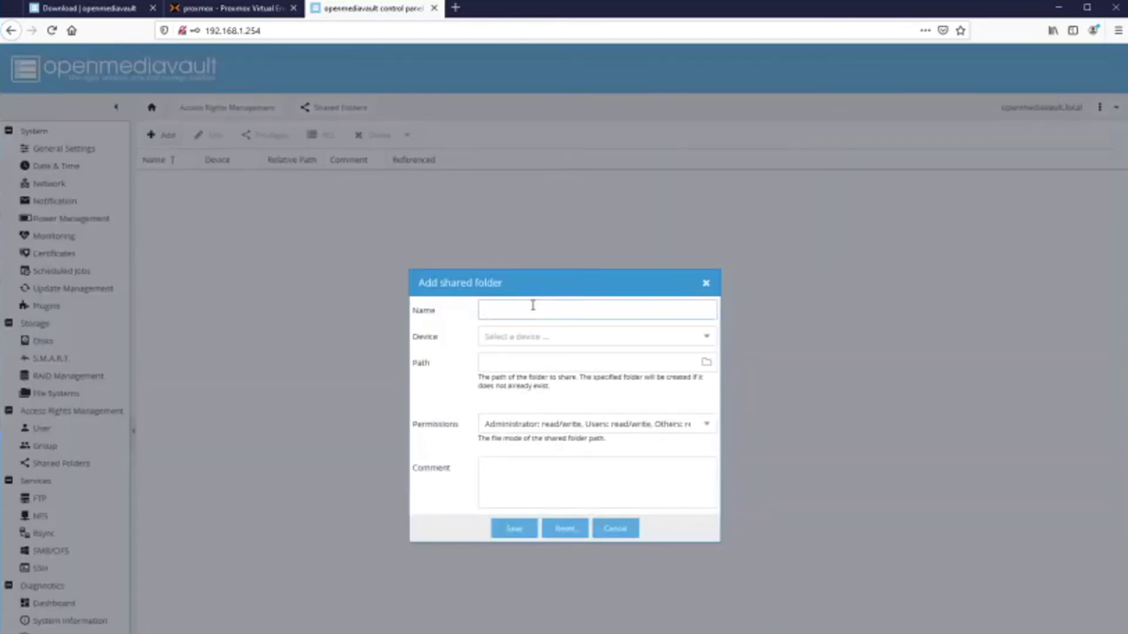
{"action": "type", "text": "backup"}
{"action": "left_click", "coordinate": [550, 336]}
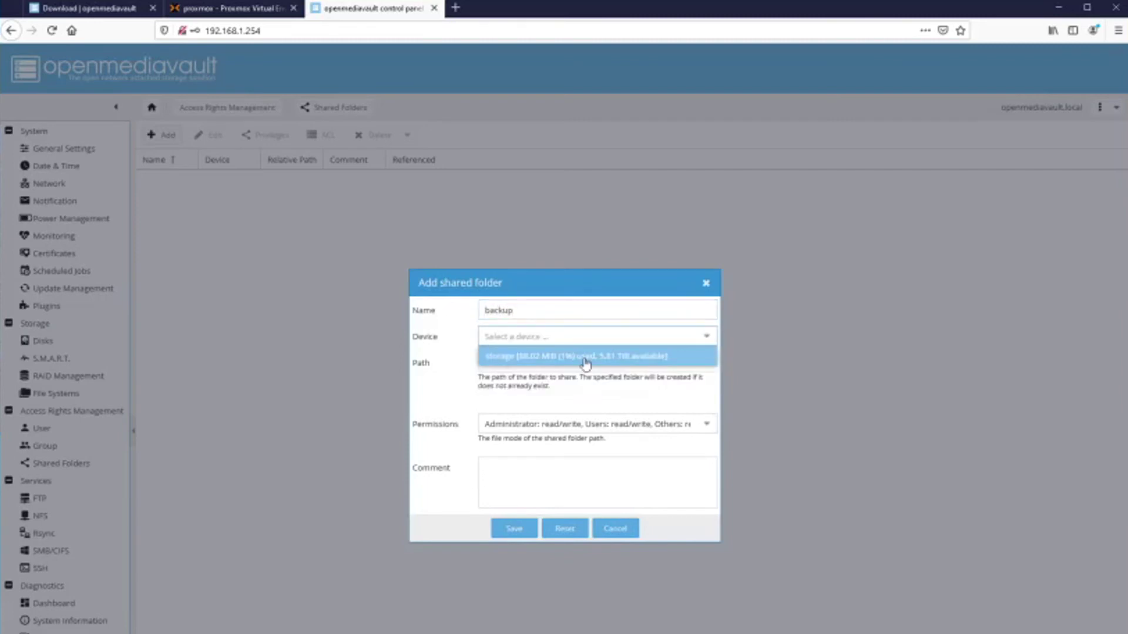
{"action": "left_click", "coordinate": [586, 364]}
{"action": "left_click", "coordinate": [707, 428]}
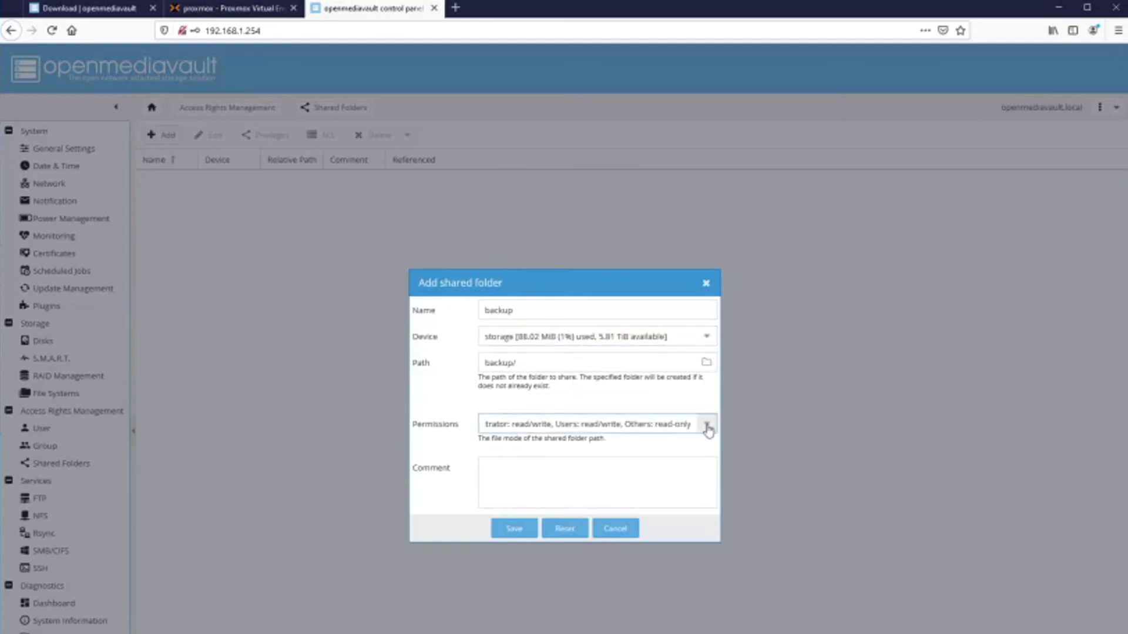
{"action": "left_click", "coordinate": [708, 428]}
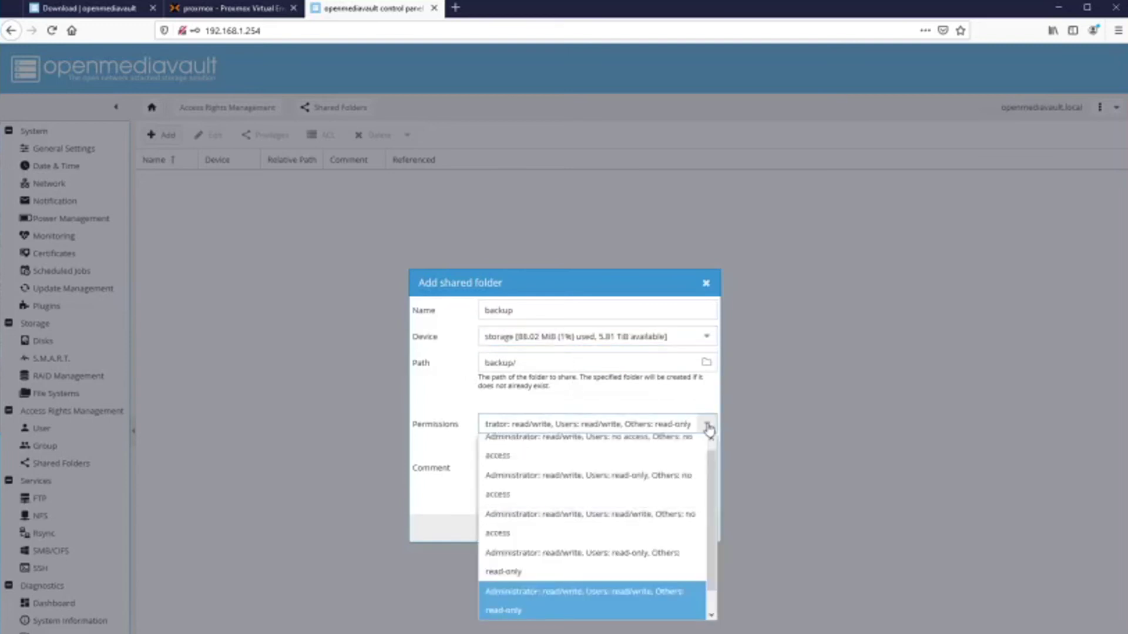
{"action": "left_click", "coordinate": [557, 506]}
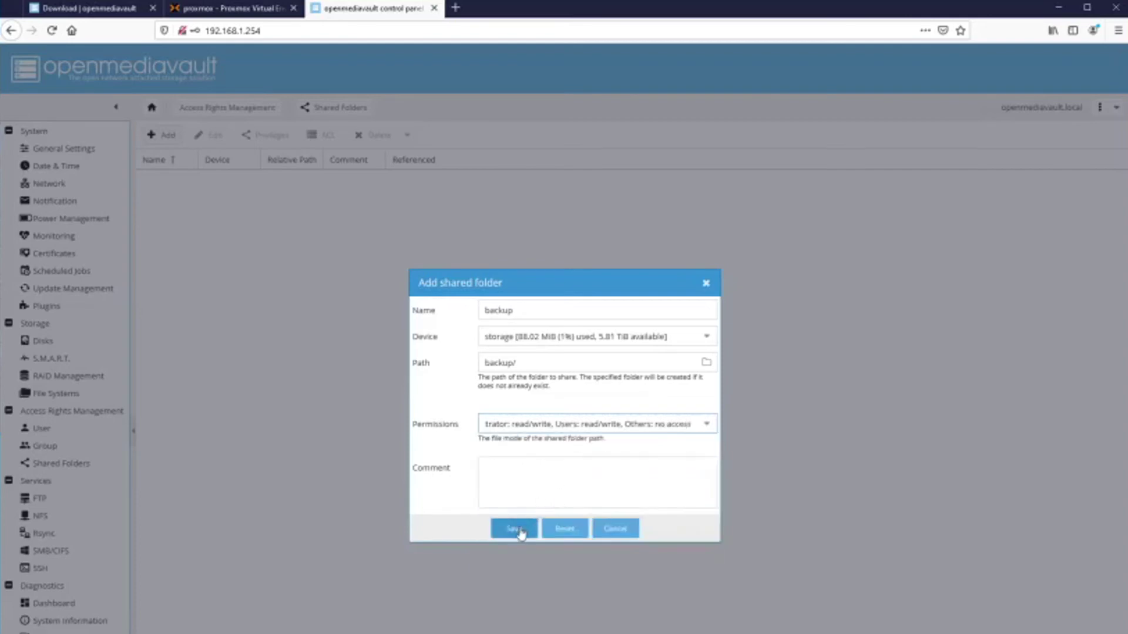
{"action": "left_click", "coordinate": [513, 529]}
{"action": "left_click", "coordinate": [1048, 62]}
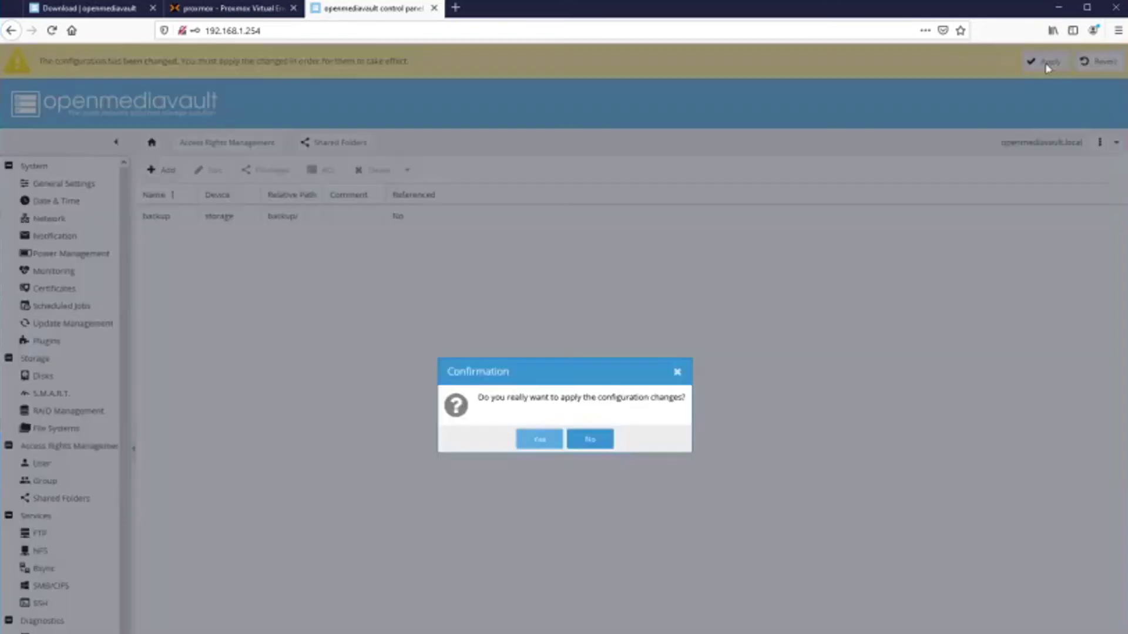
{"action": "left_click", "coordinate": [536, 442]}
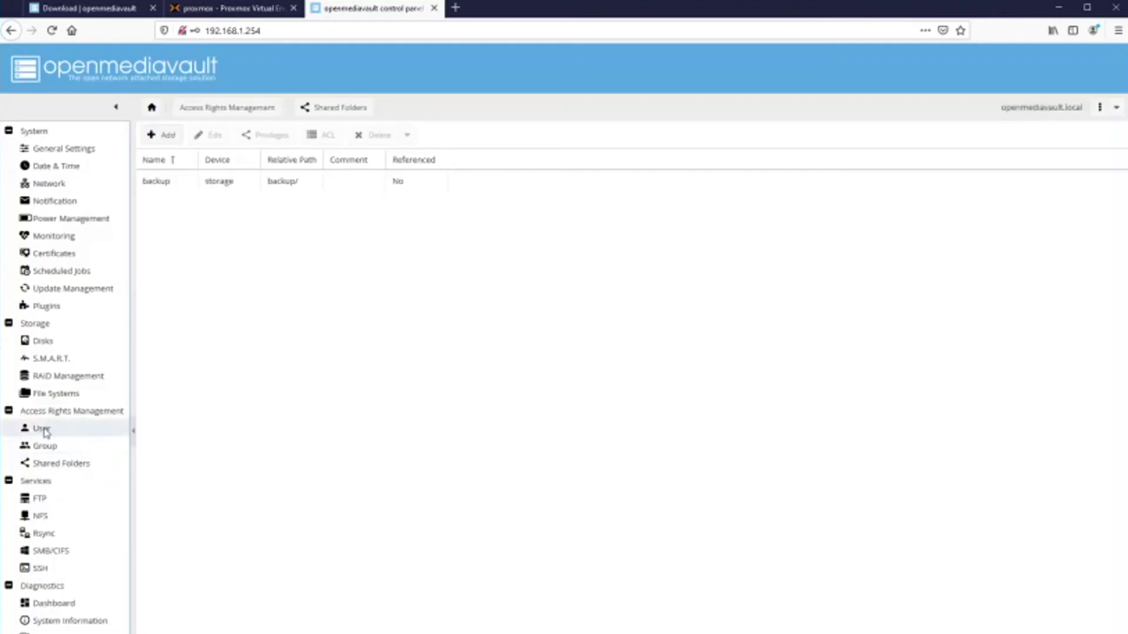
Add a single user account with its name and password, save, and apply the change.
{"action": "left_click", "coordinate": [43, 429]}
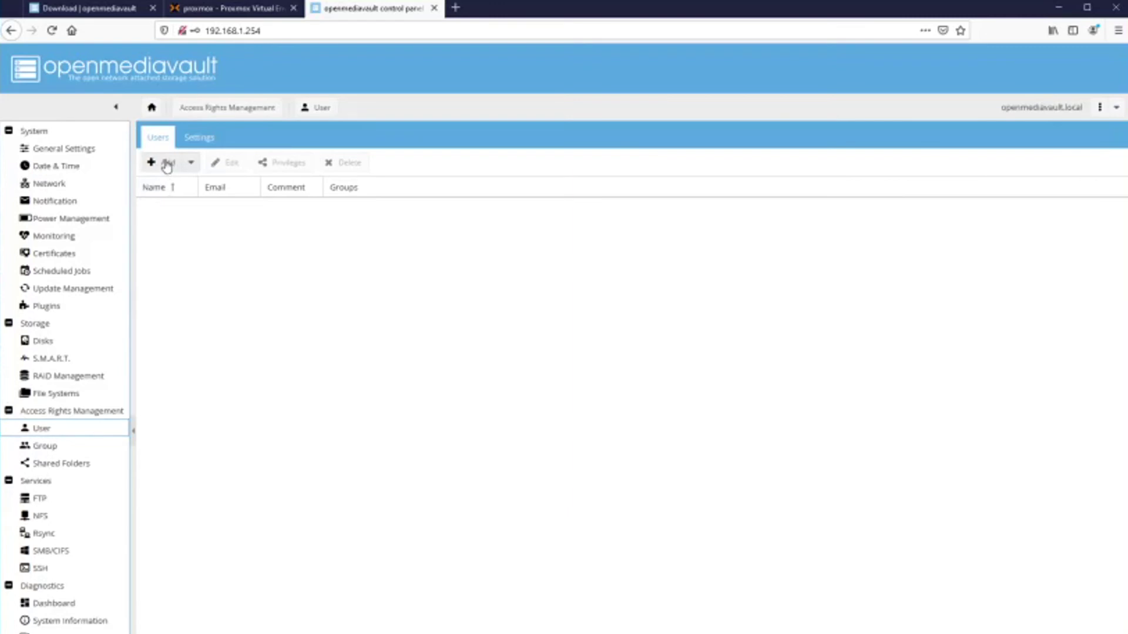
{"action": "left_click", "coordinate": [166, 165]}
{"action": "left_click", "coordinate": [166, 184]}
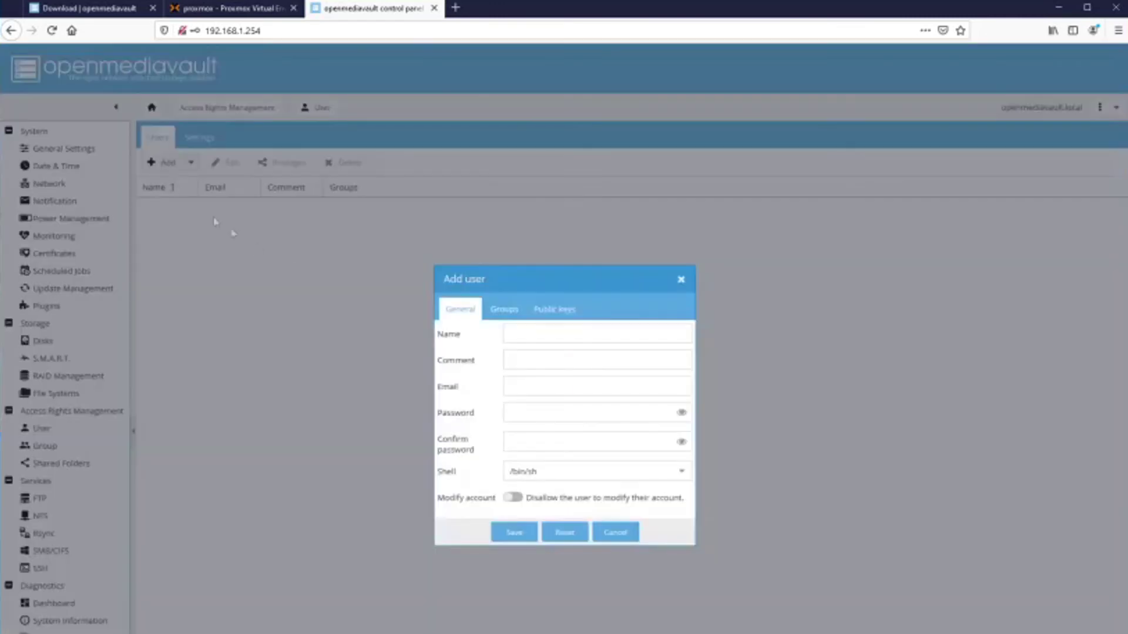
{"action": "left_click", "coordinate": [517, 333]}
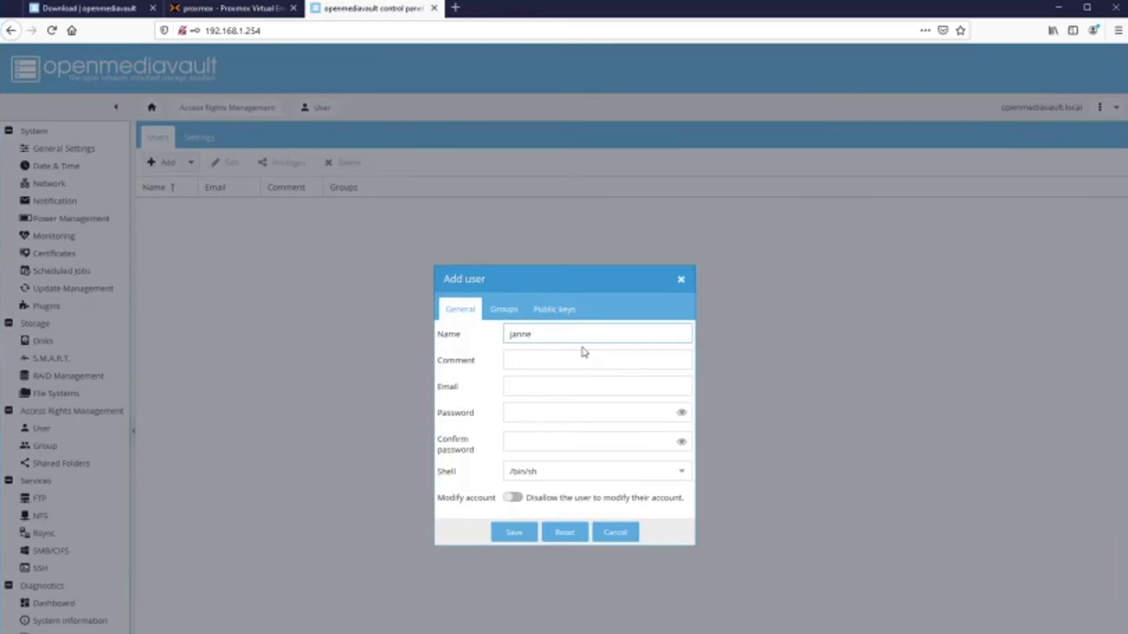
{"action": "type", "text": "janne"}
{"action": "key", "text": "Tab"}
{"action": "key", "text": "Tab"}
{"action": "key", "text": "Tab"}
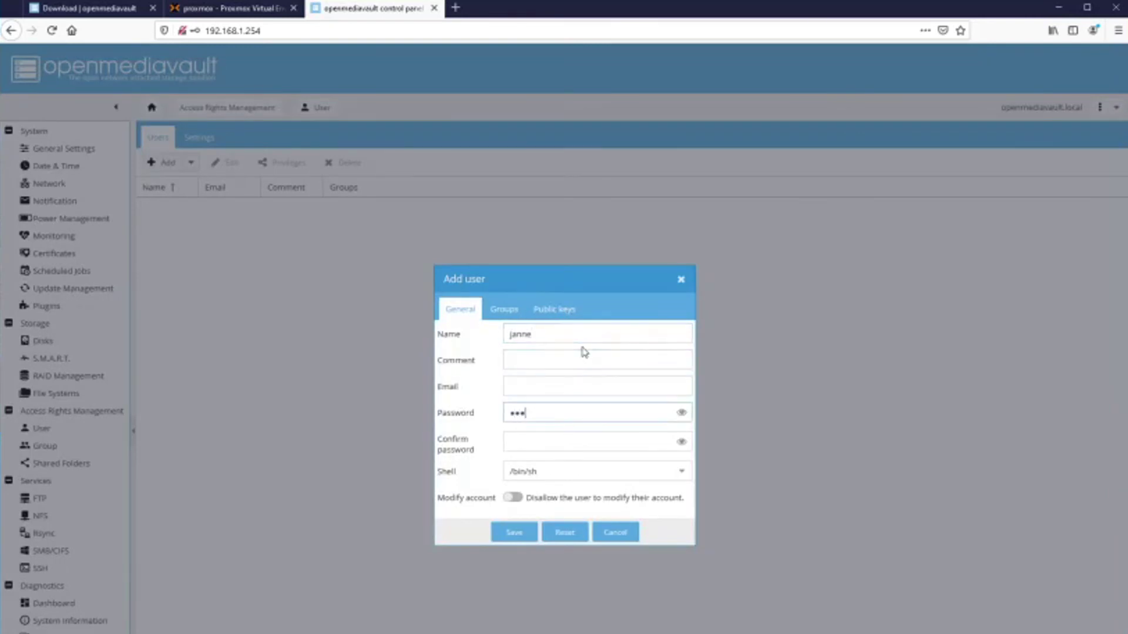
{"action": "key", "text": "Tab"}
{"action": "type", "text": "p"}
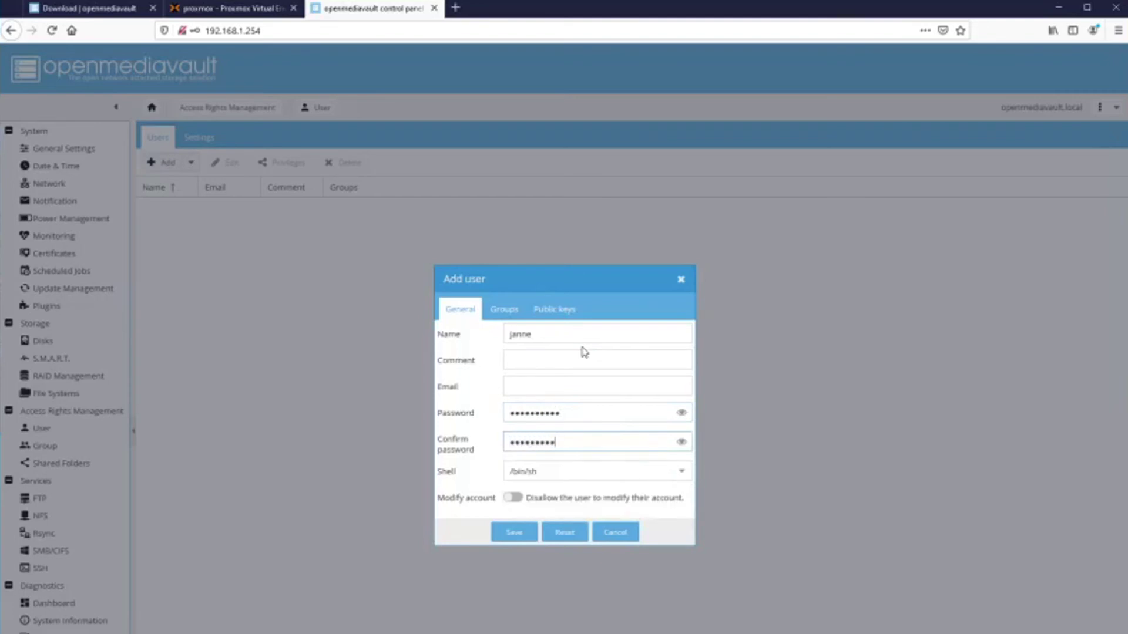
{"action": "left_click", "coordinate": [520, 535]}
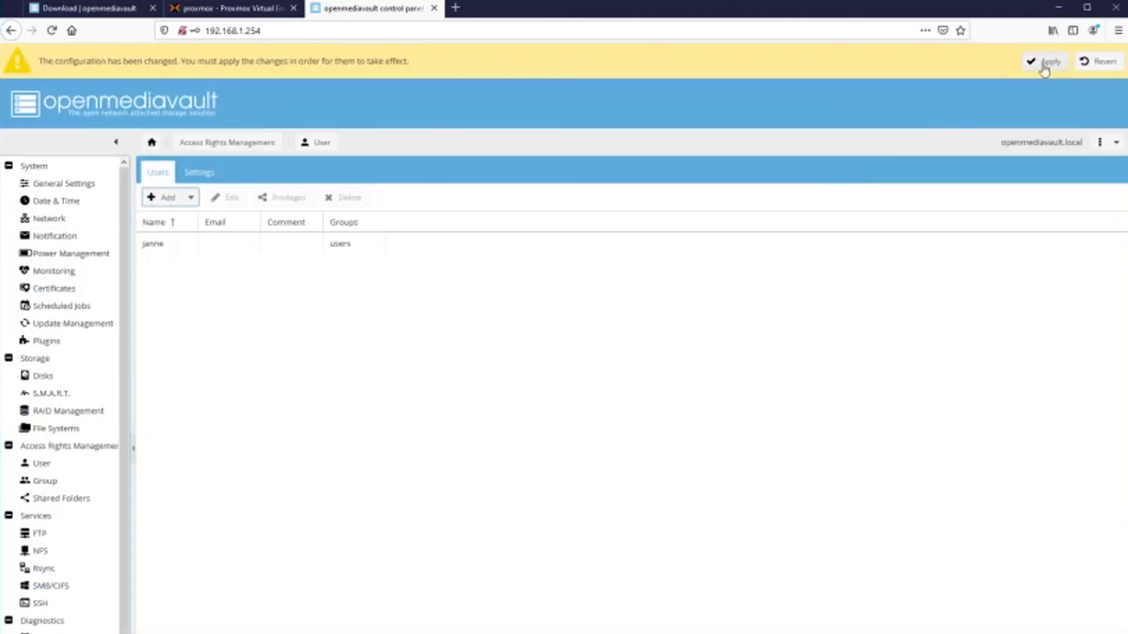
{"action": "left_click", "coordinate": [1043, 63]}
{"action": "left_click", "coordinate": [537, 440]}
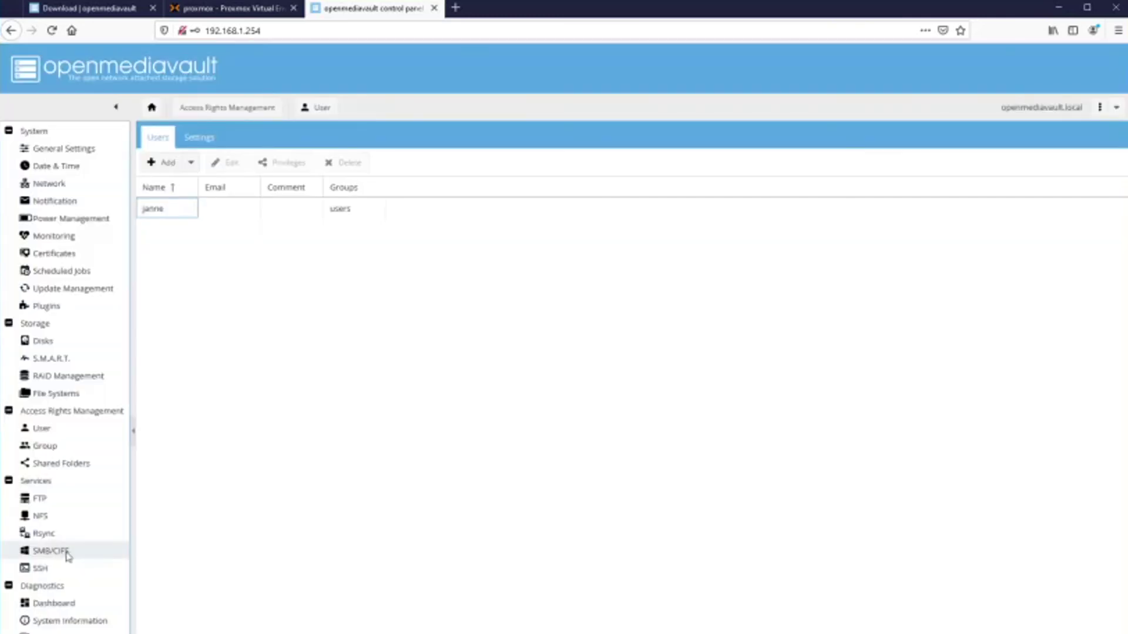
Enable the SMB/CIFS service, save and apply it, then view the Shares list.
{"action": "left_click", "coordinate": [66, 554]}
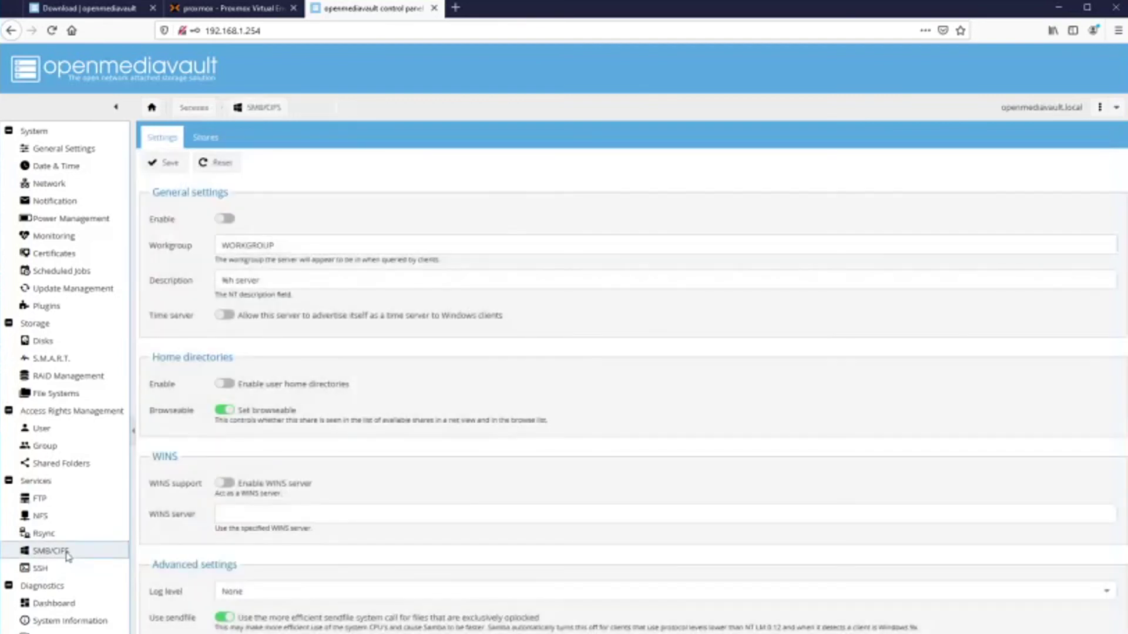
{"action": "left_click", "coordinate": [226, 220]}
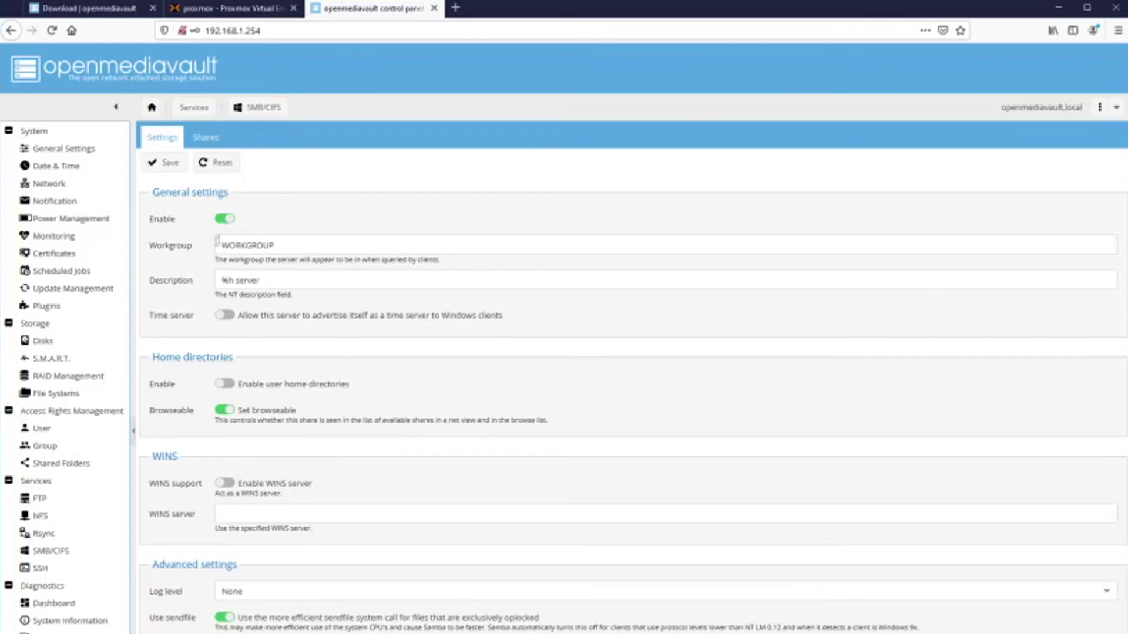
{"action": "left_click", "coordinate": [171, 165]}
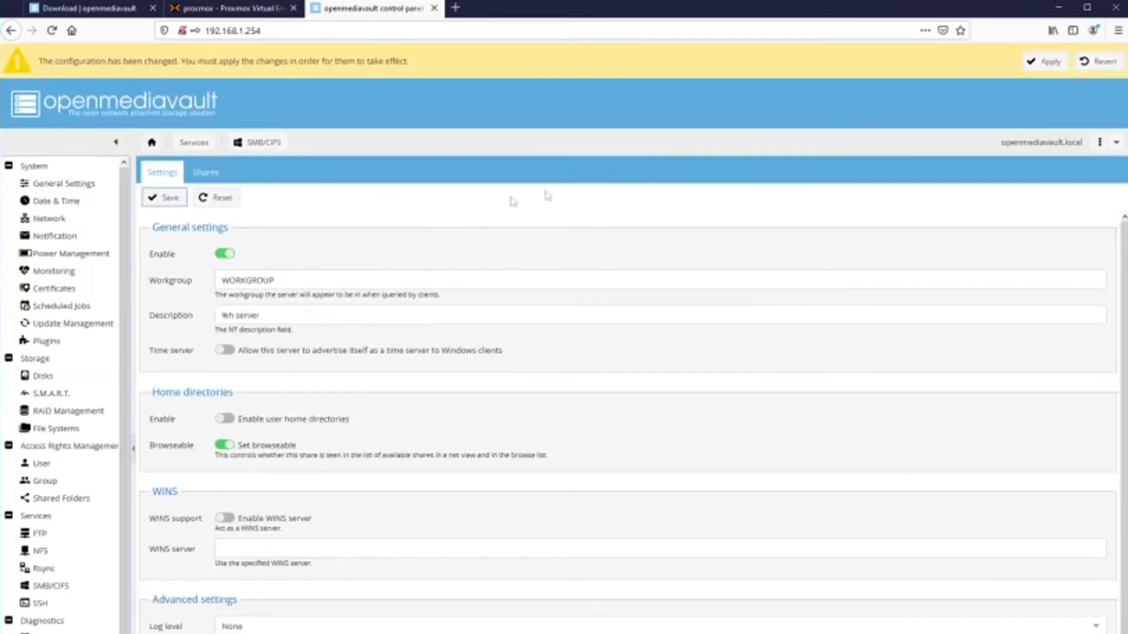
{"action": "left_click", "coordinate": [1041, 61]}
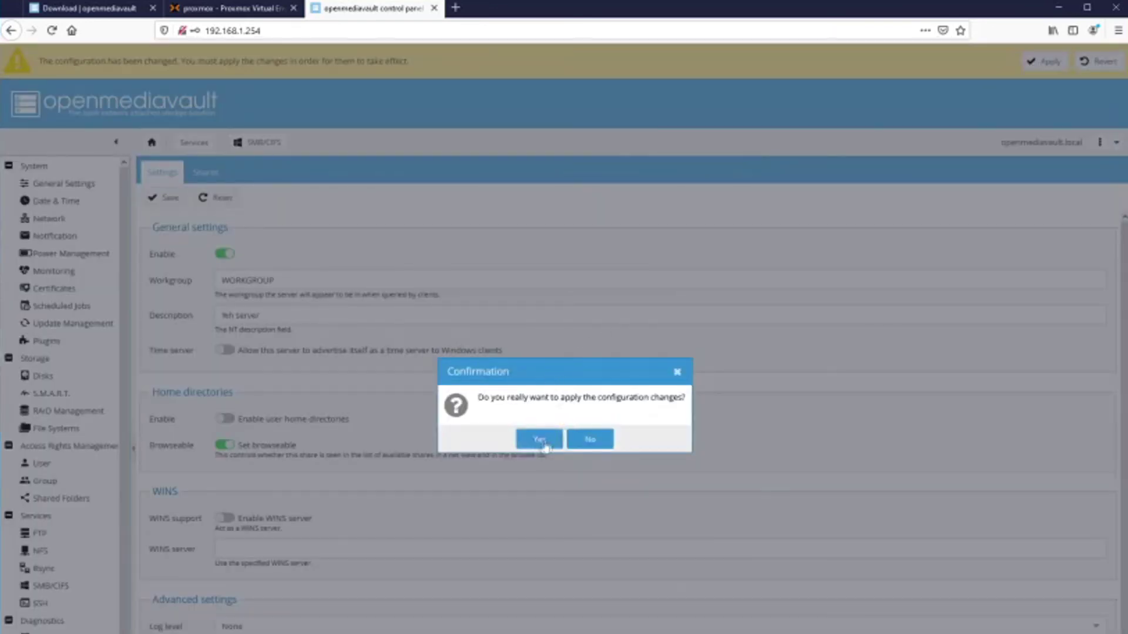
{"action": "left_click", "coordinate": [539, 439]}
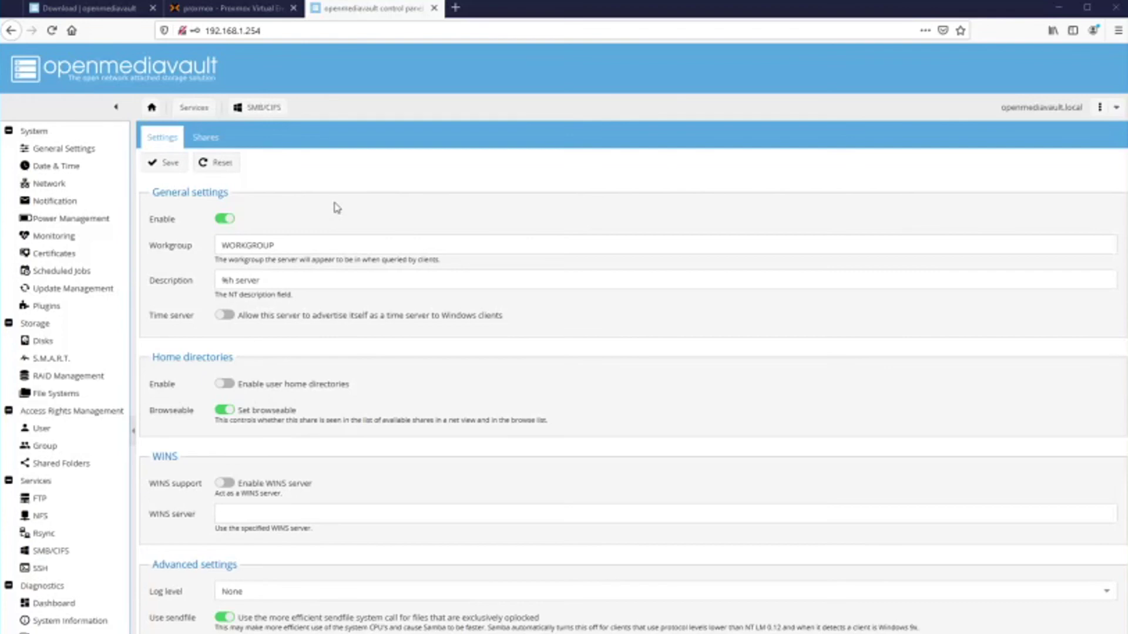
{"action": "left_click", "coordinate": [207, 137]}
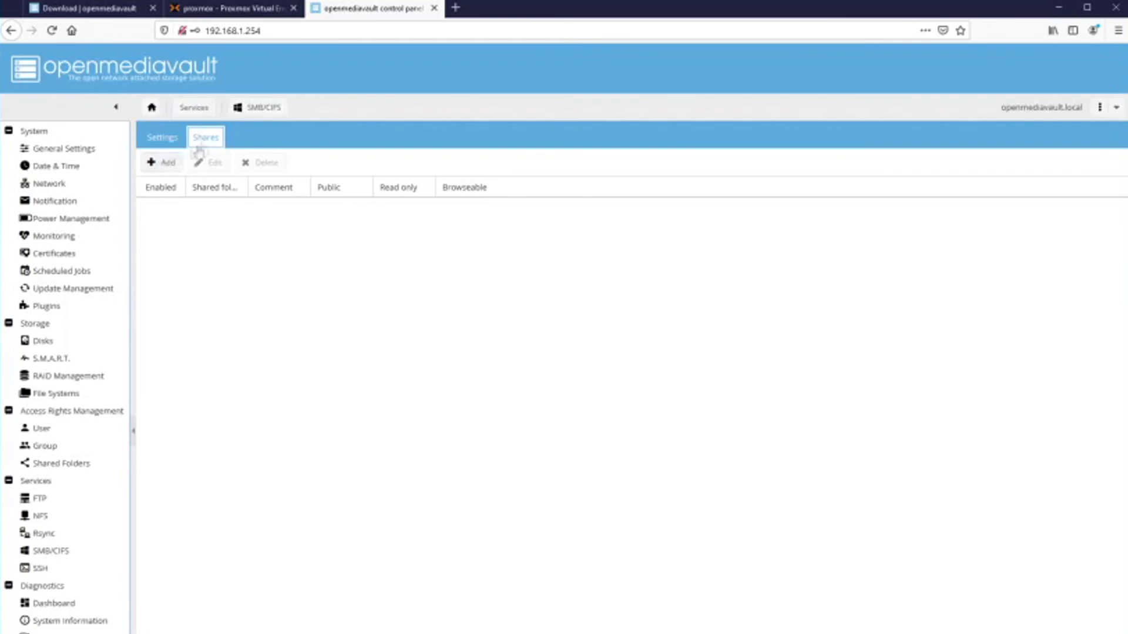
Add an SMB share for 'backup (on storage, backup/)', save it and apply the changes.
{"action": "left_click", "coordinate": [169, 163]}
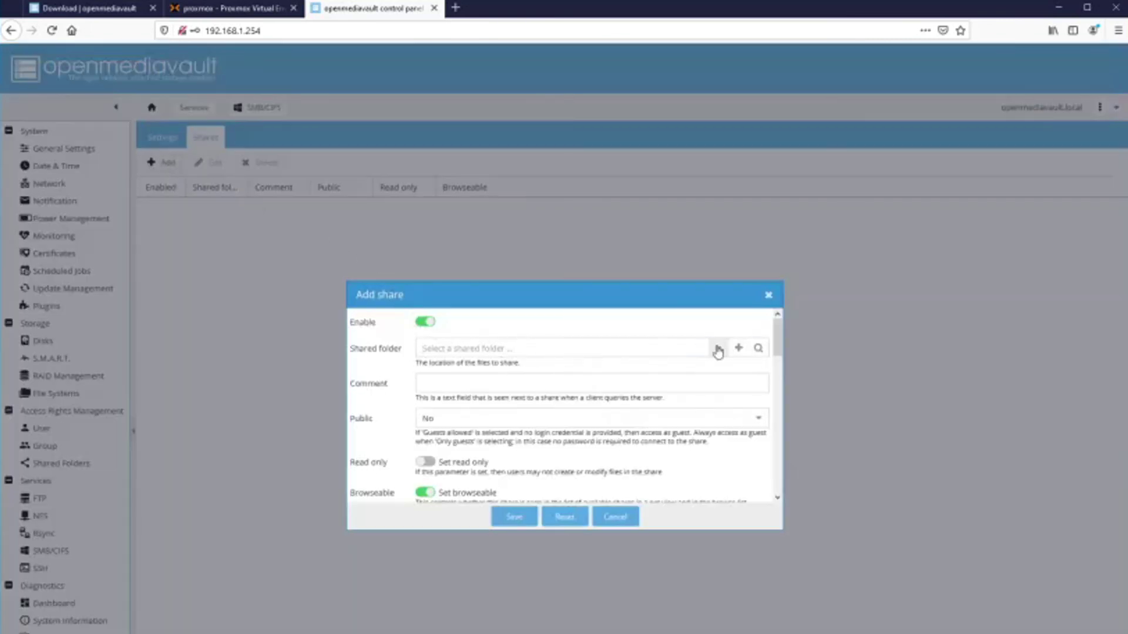
{"action": "left_click", "coordinate": [718, 348]}
{"action": "left_click", "coordinate": [519, 369]}
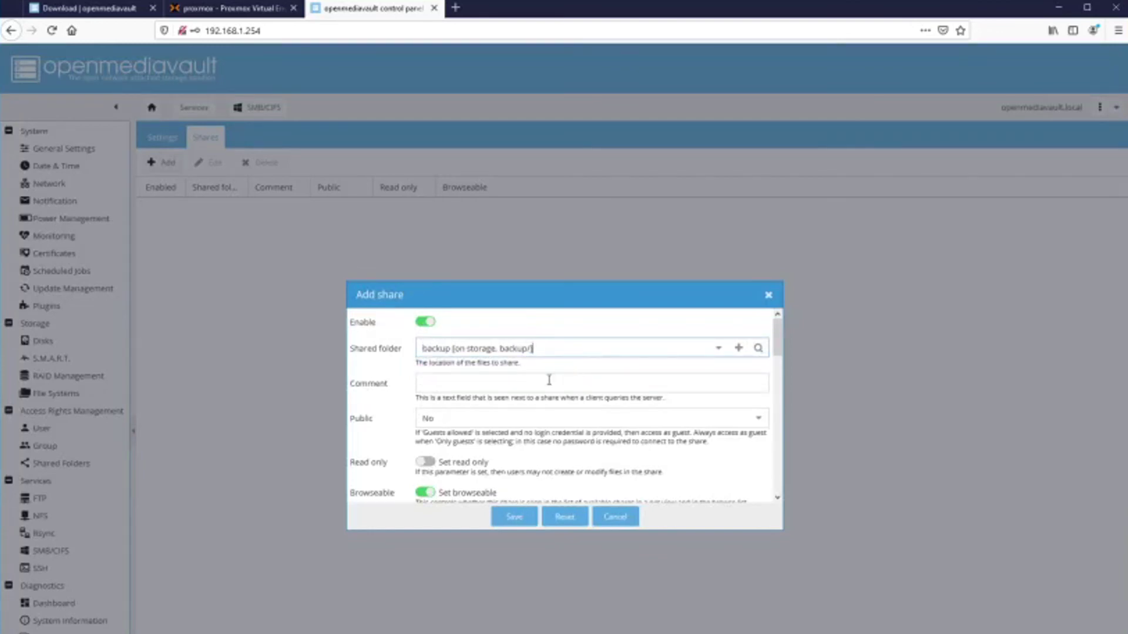
{"action": "left_click", "coordinate": [738, 348]}
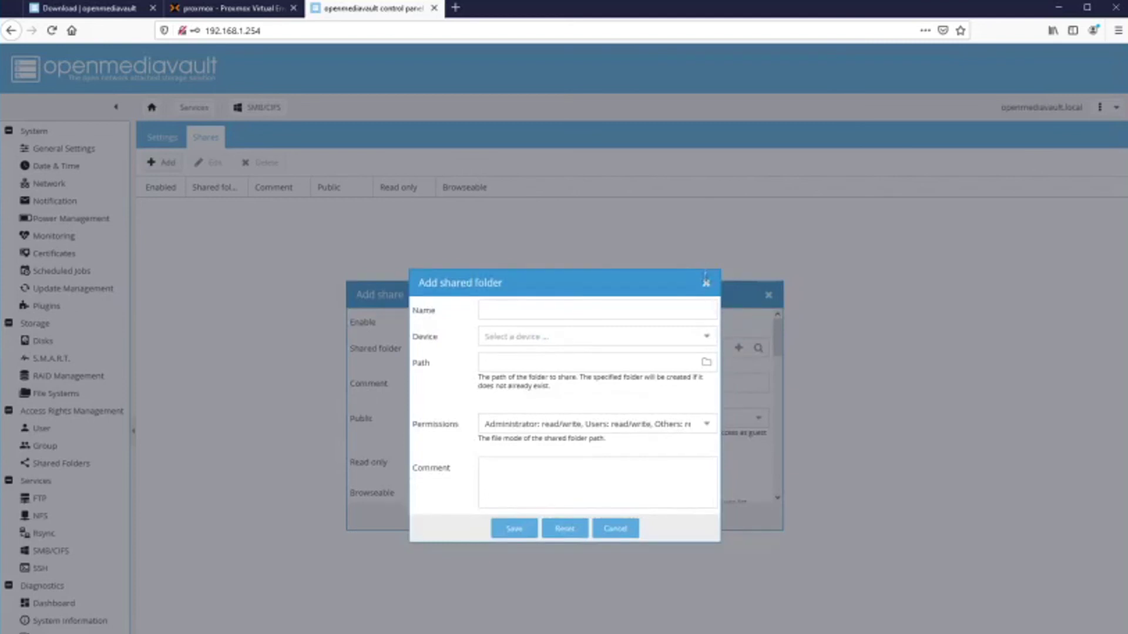
{"action": "left_click", "coordinate": [707, 283]}
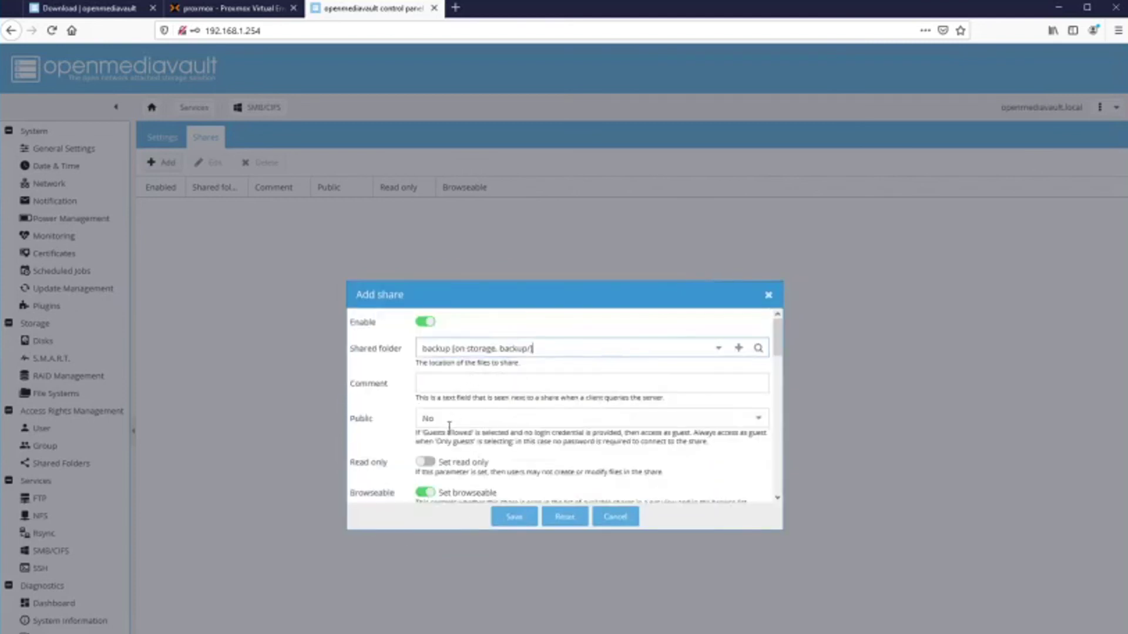
{"action": "scroll", "coordinate": [541, 441], "scroll_direction": "down", "scroll_amount": 2}
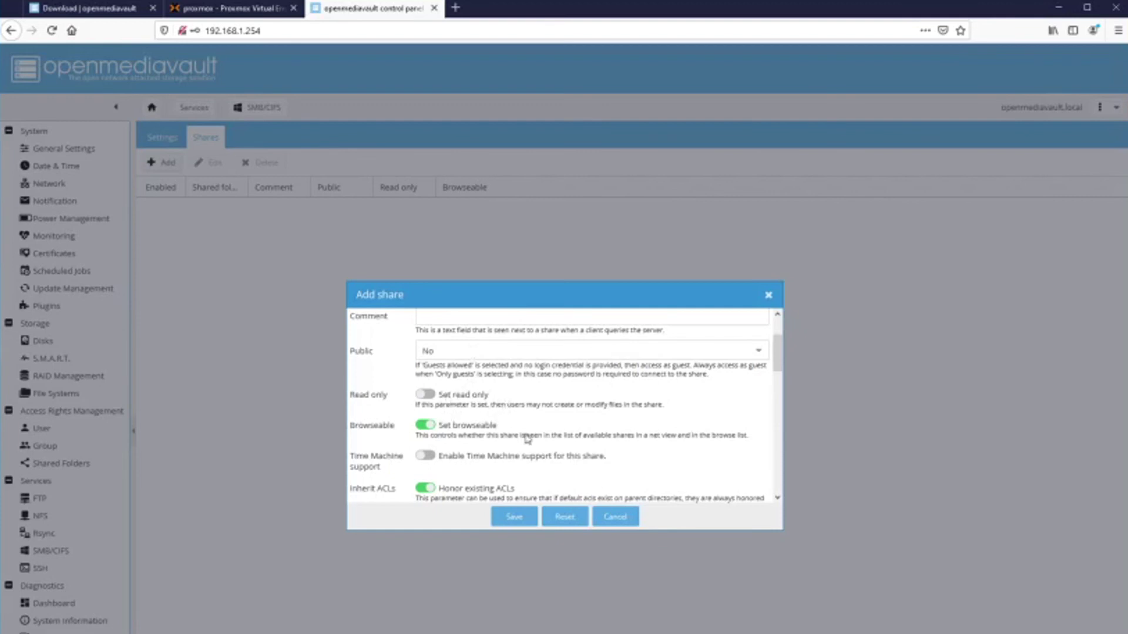
{"action": "scroll", "coordinate": [527, 438], "scroll_direction": "down", "scroll_amount": 1}
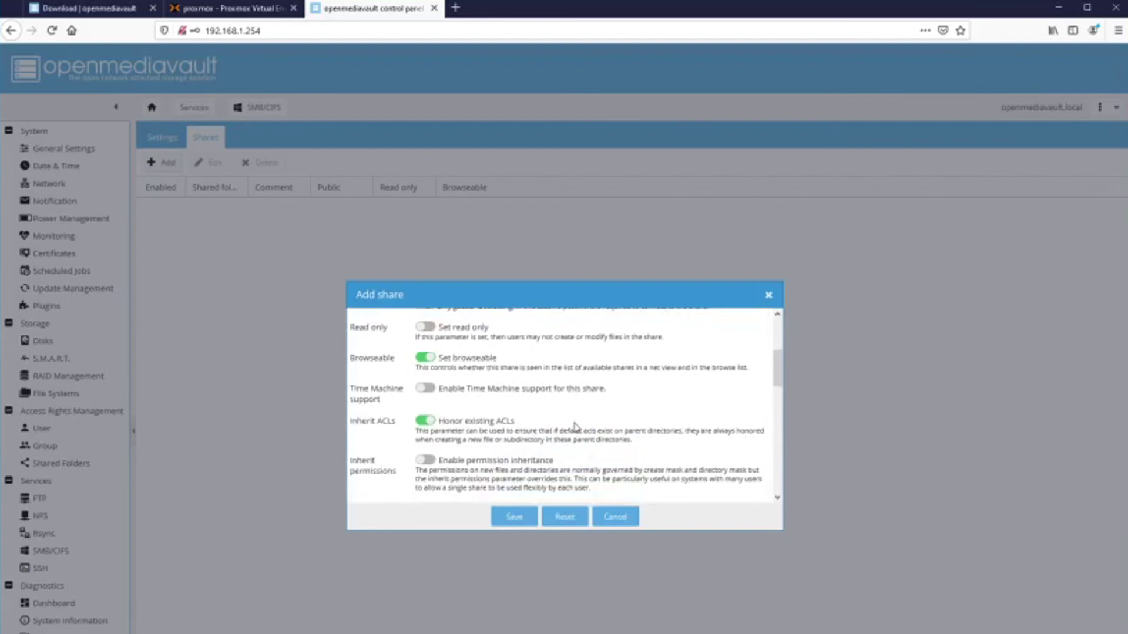
{"action": "scroll", "coordinate": [575, 427], "scroll_direction": "down", "scroll_amount": 1}
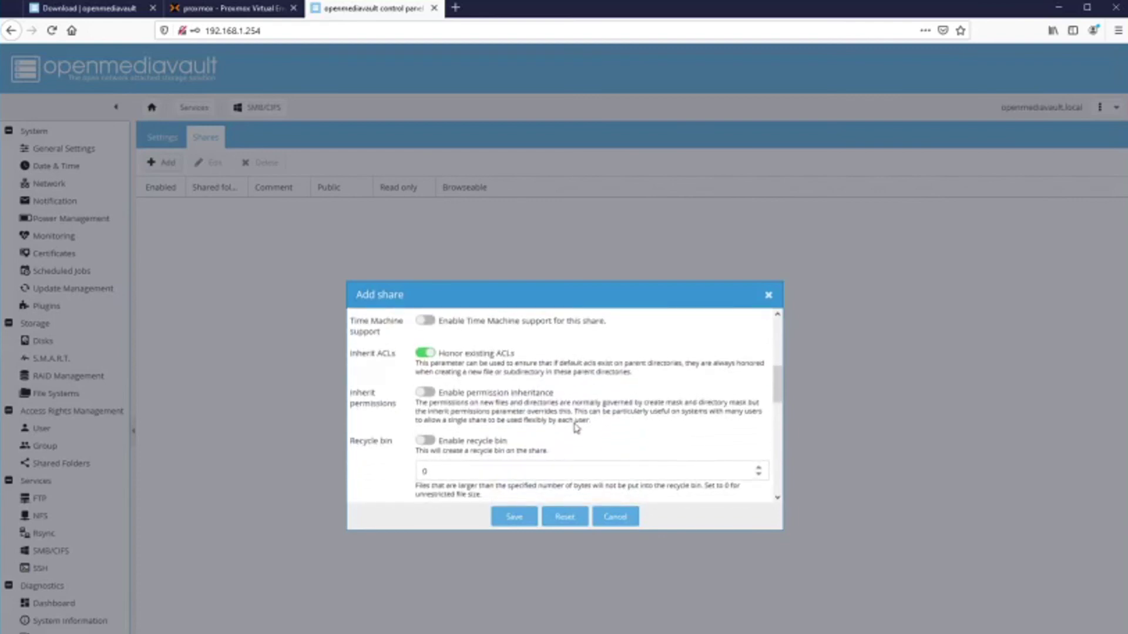
{"action": "scroll", "coordinate": [576, 427], "scroll_direction": "down", "scroll_amount": 5}
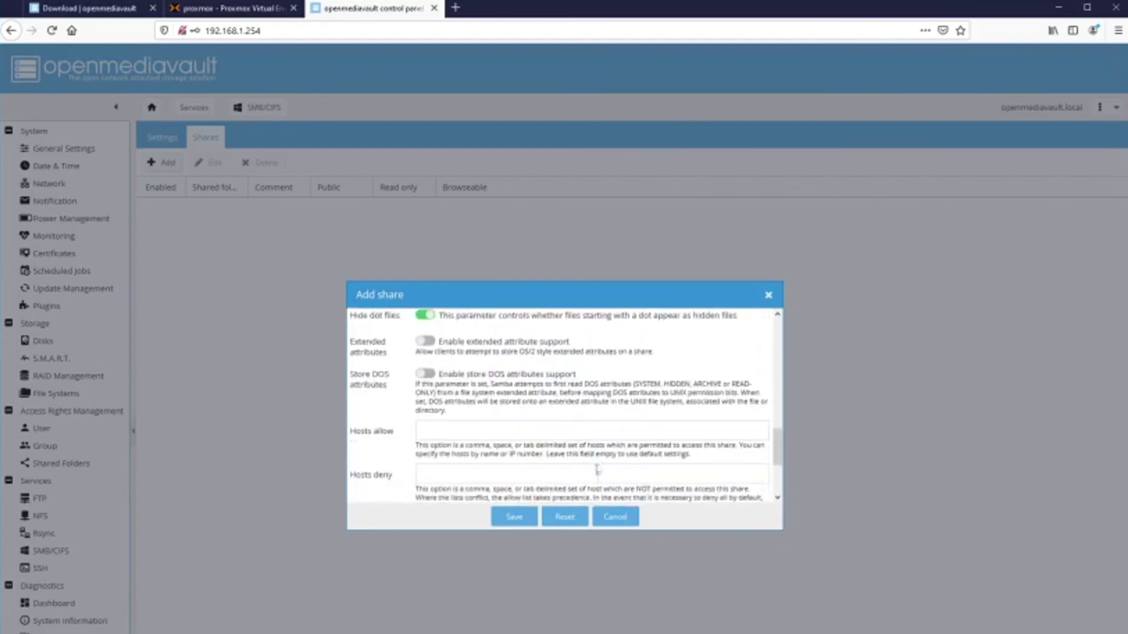
{"action": "left_click", "coordinate": [516, 517]}
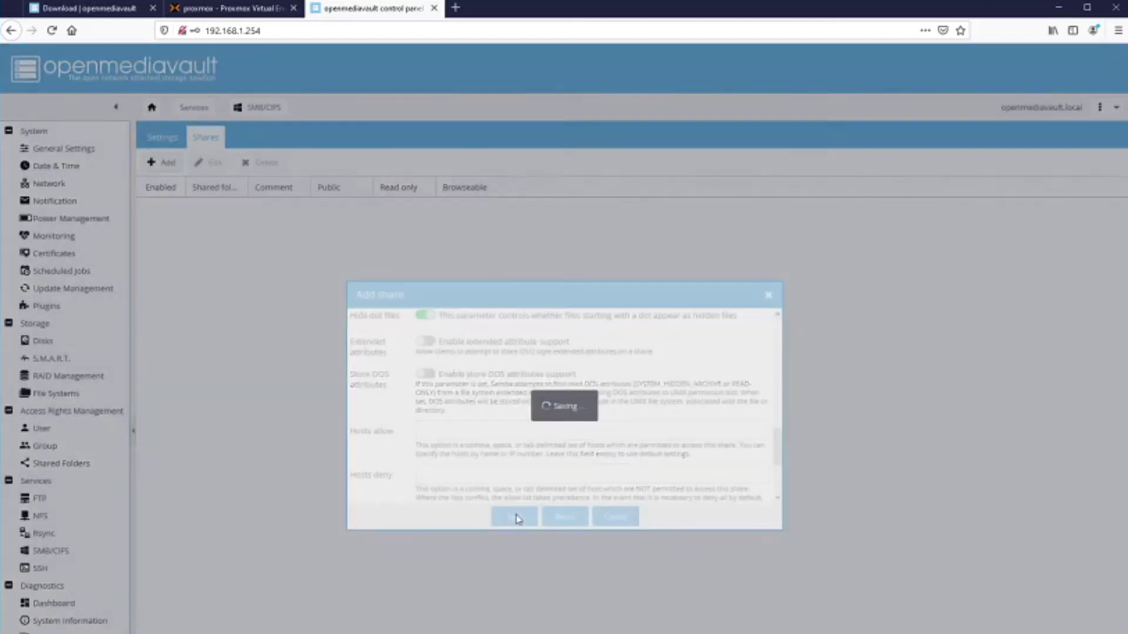
{"action": "left_click", "coordinate": [539, 441]}
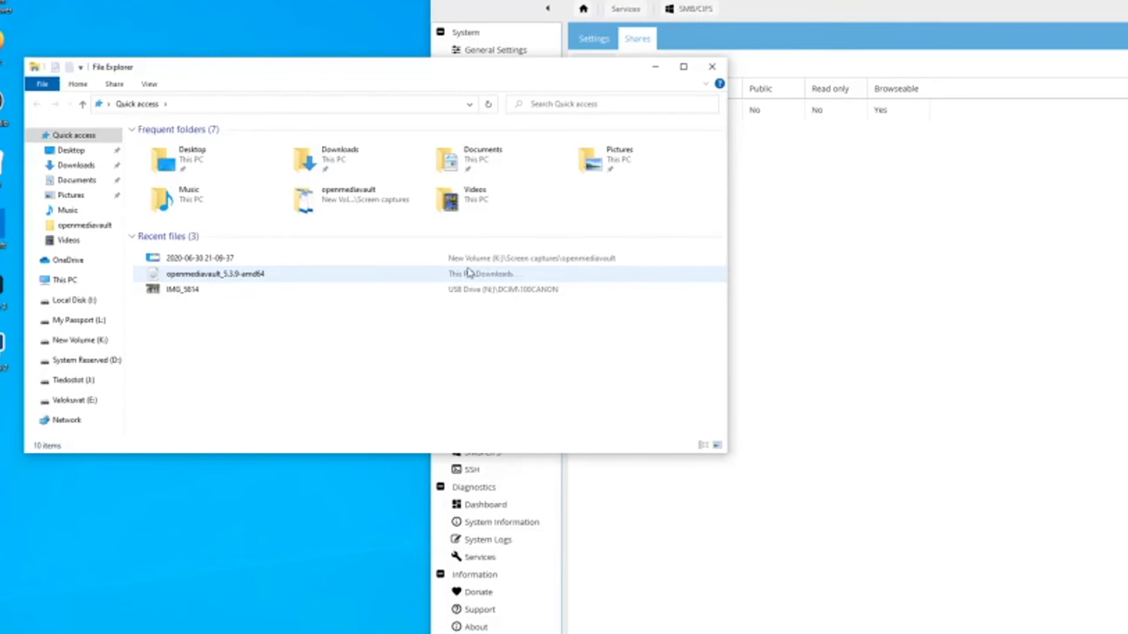
In File Explorer's Network view, go to the \\OPENMEDIAVAULT server address.
{"action": "left_click", "coordinate": [81, 422]}
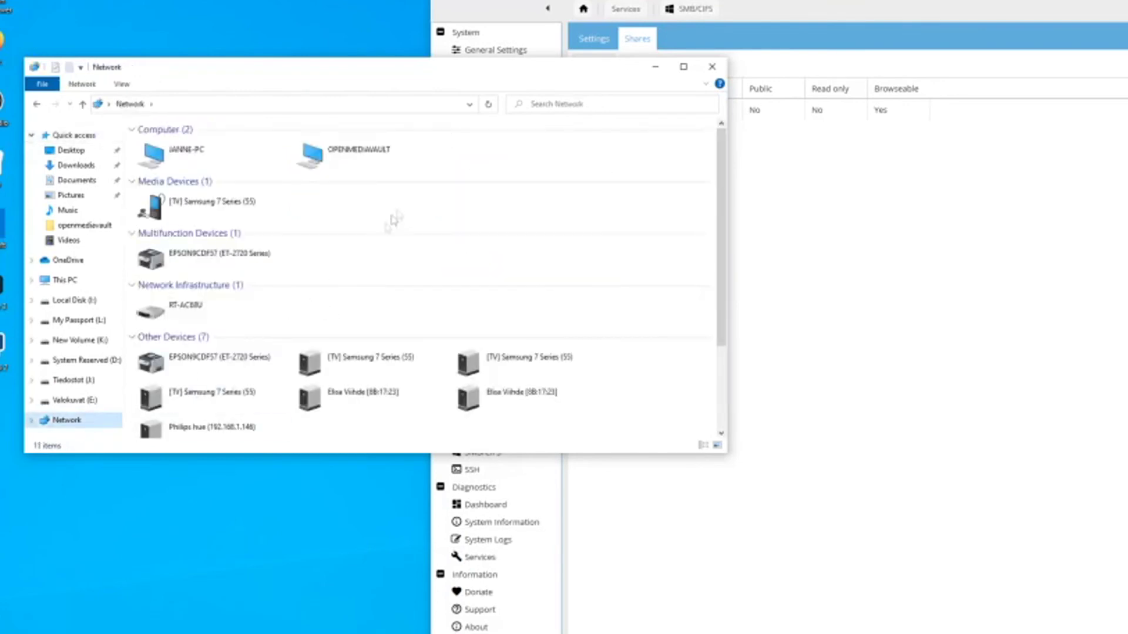
{"action": "left_click", "coordinate": [365, 156]}
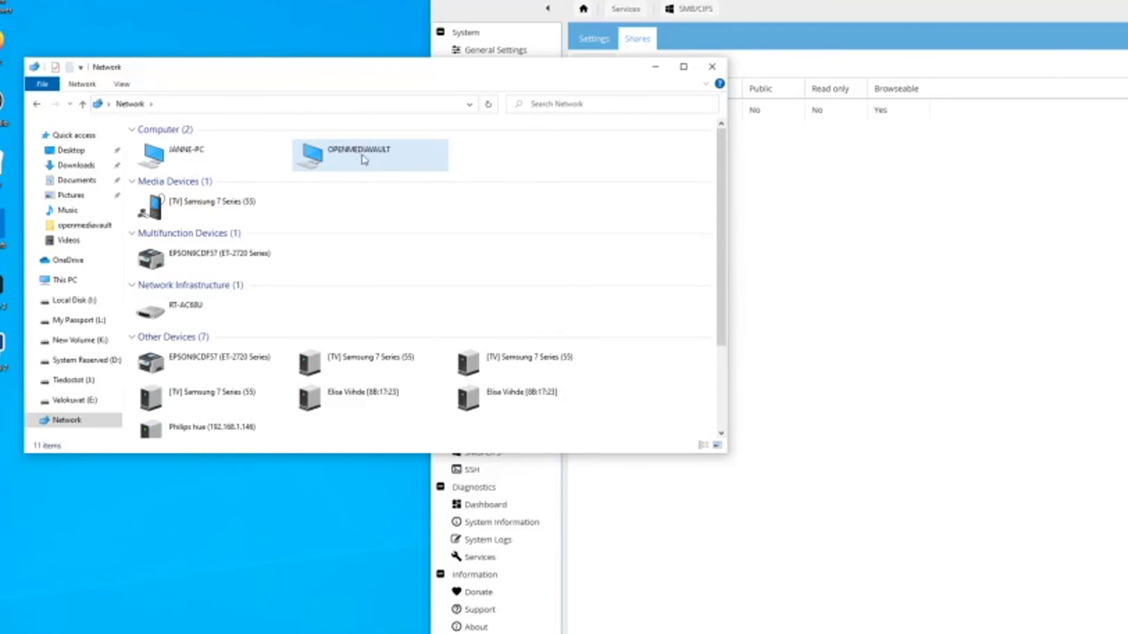
{"action": "left_click", "coordinate": [330, 103]}
{"action": "key", "text": "BackSpace"}
{"action": "type", "text": "\\\\OPE"}
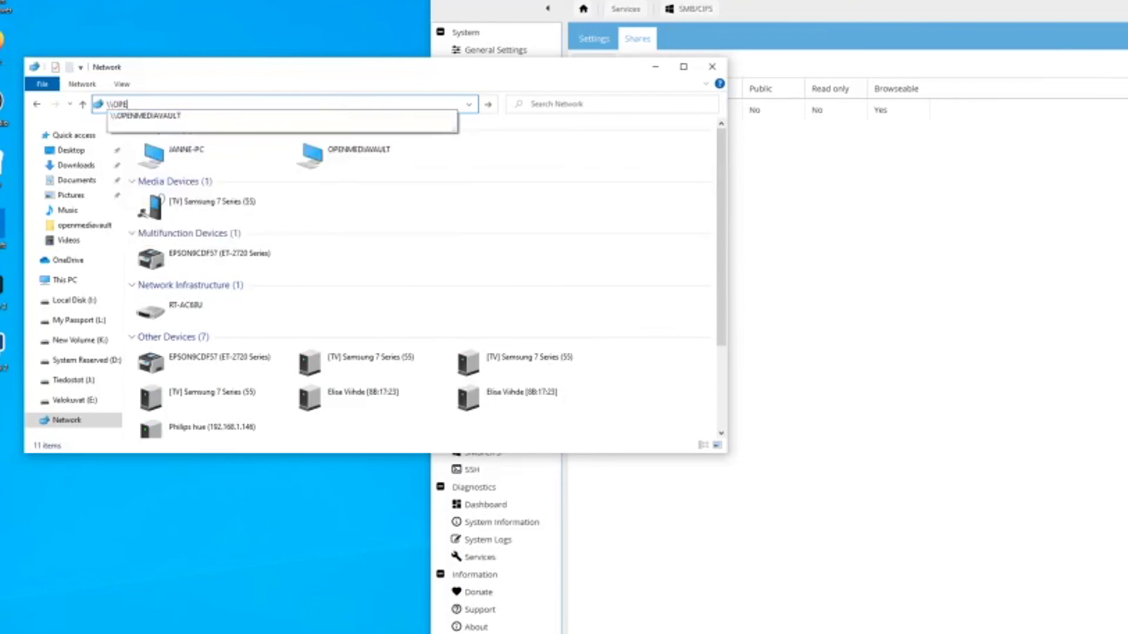
{"action": "key", "text": "Down"}
{"action": "key", "text": "Return"}
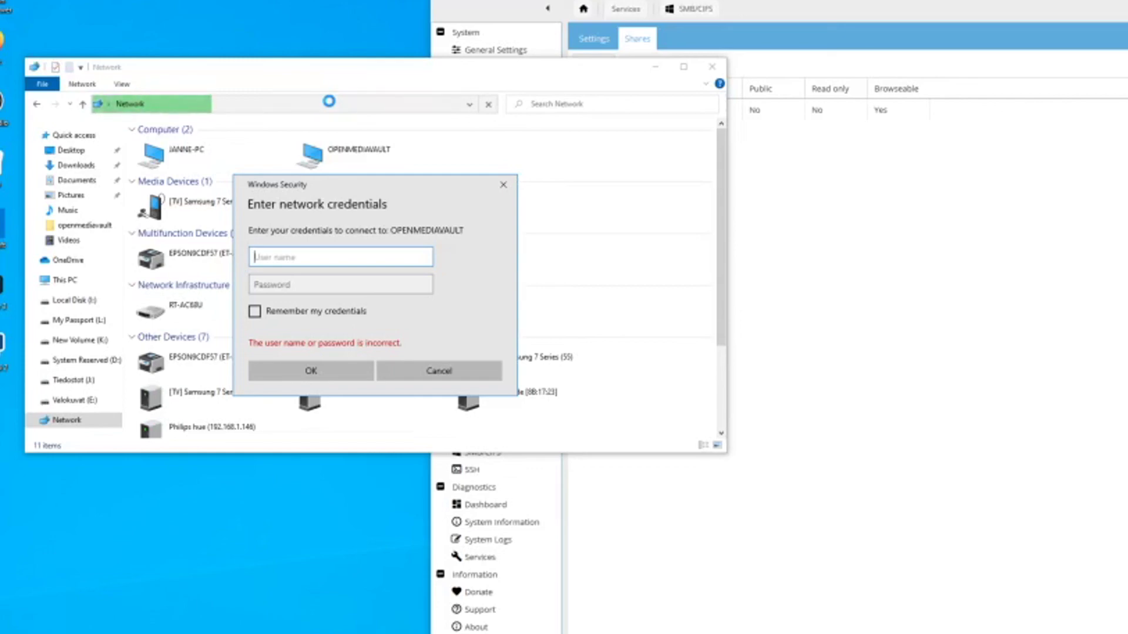
Sign in with the NAS account's user name and password, then open the backup share.
{"action": "type", "text": "janne"}
{"action": "key", "text": "Tab"}
{"action": "type", "text": "***********"}
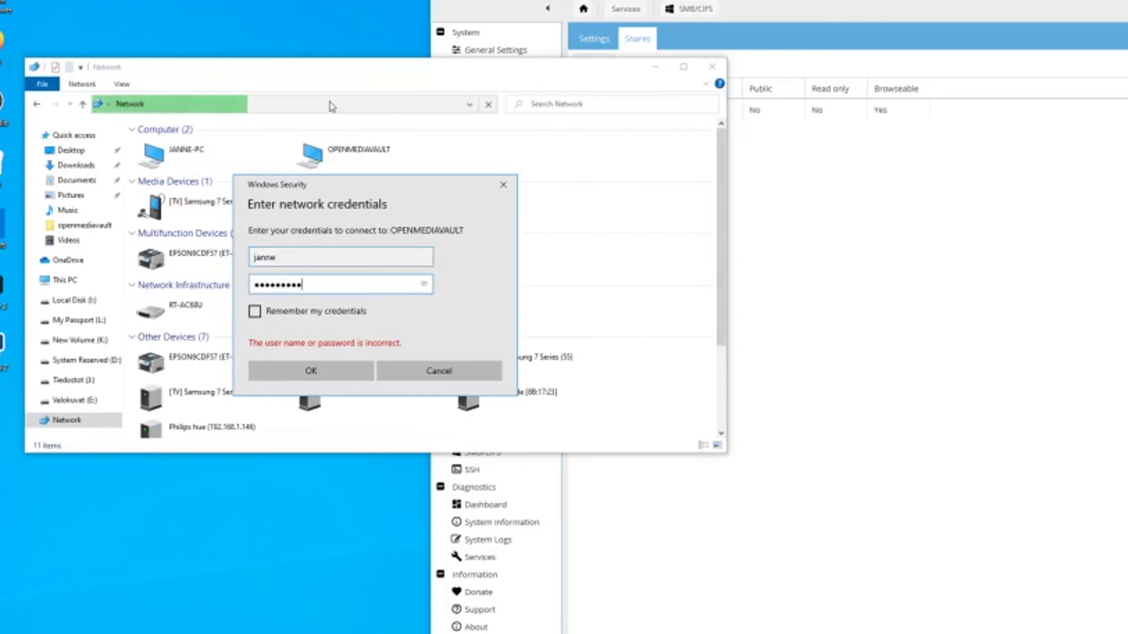
{"action": "key", "text": "Return"}
{"action": "left_click", "coordinate": [184, 144]}
{"action": "double_click", "coordinate": [184, 143]}
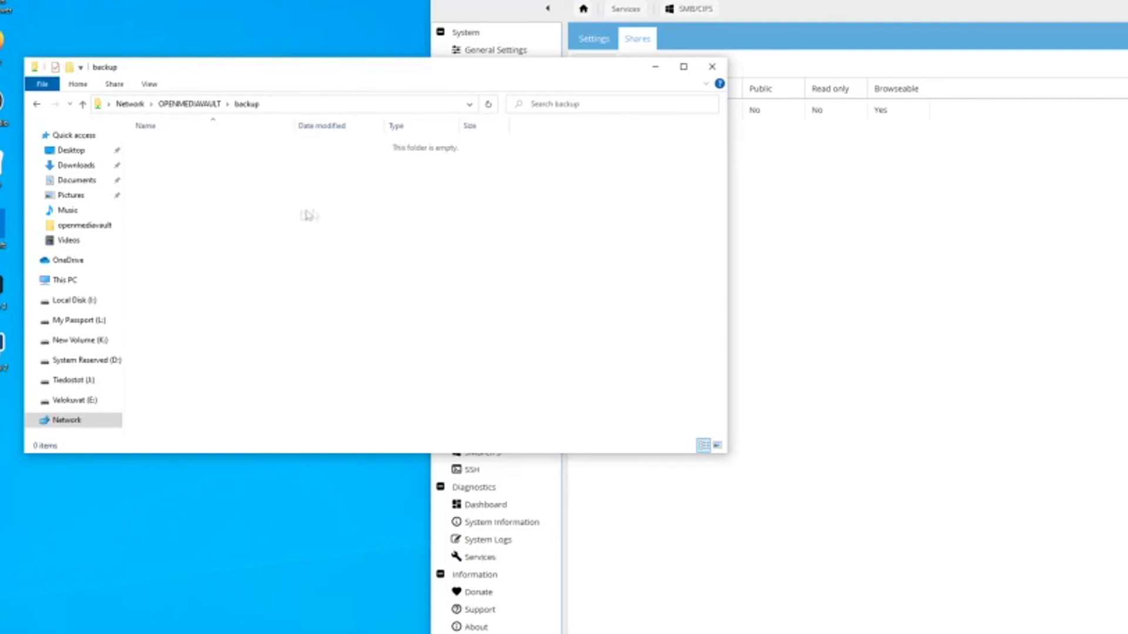
Create a new text document in the backup share containing 'asdfasdf' and save it.
{"action": "right_click", "coordinate": [295, 190]}
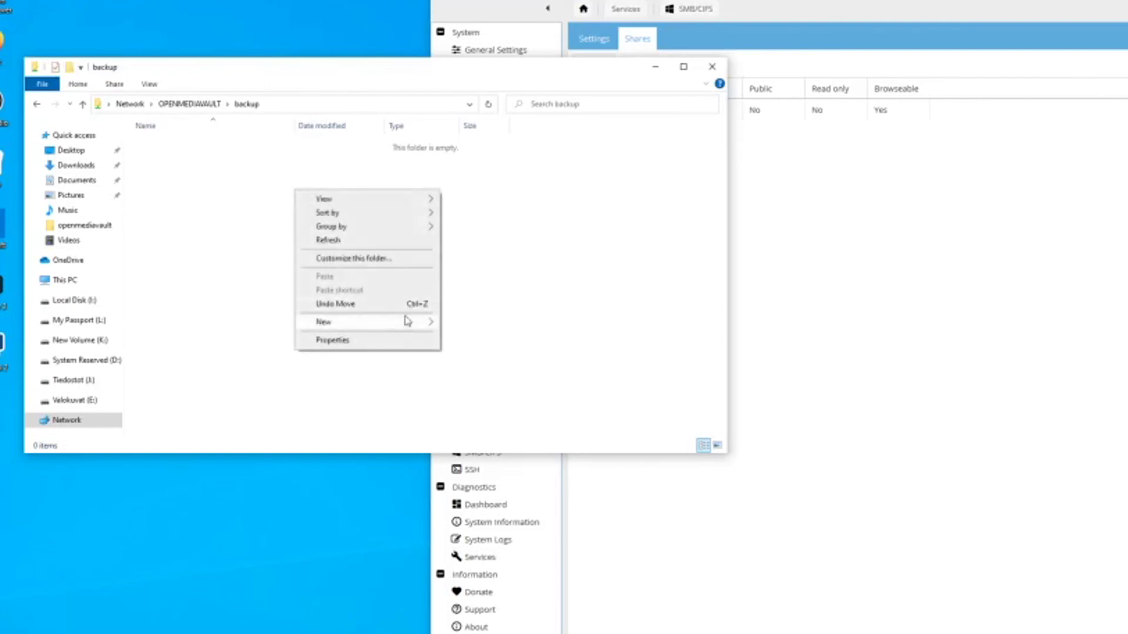
{"action": "mouse_move", "coordinate": [425, 324]}
{"action": "left_click", "coordinate": [509, 396]}
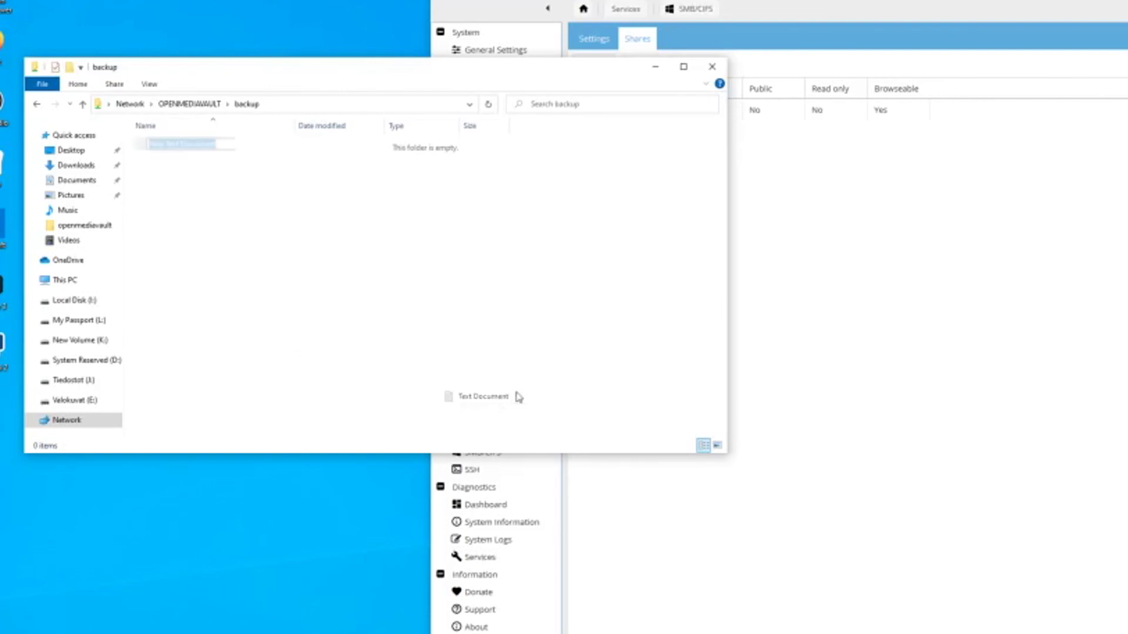
{"action": "left_click", "coordinate": [343, 261]}
{"action": "double_click", "coordinate": [173, 144]}
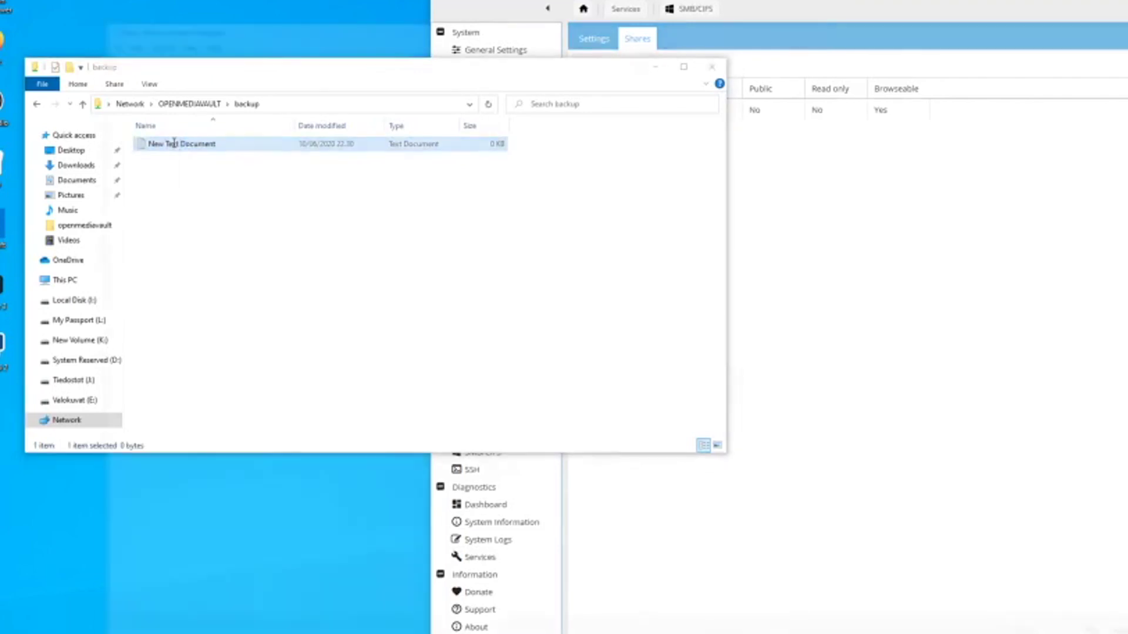
{"action": "type", "text": "asdfasdf"}
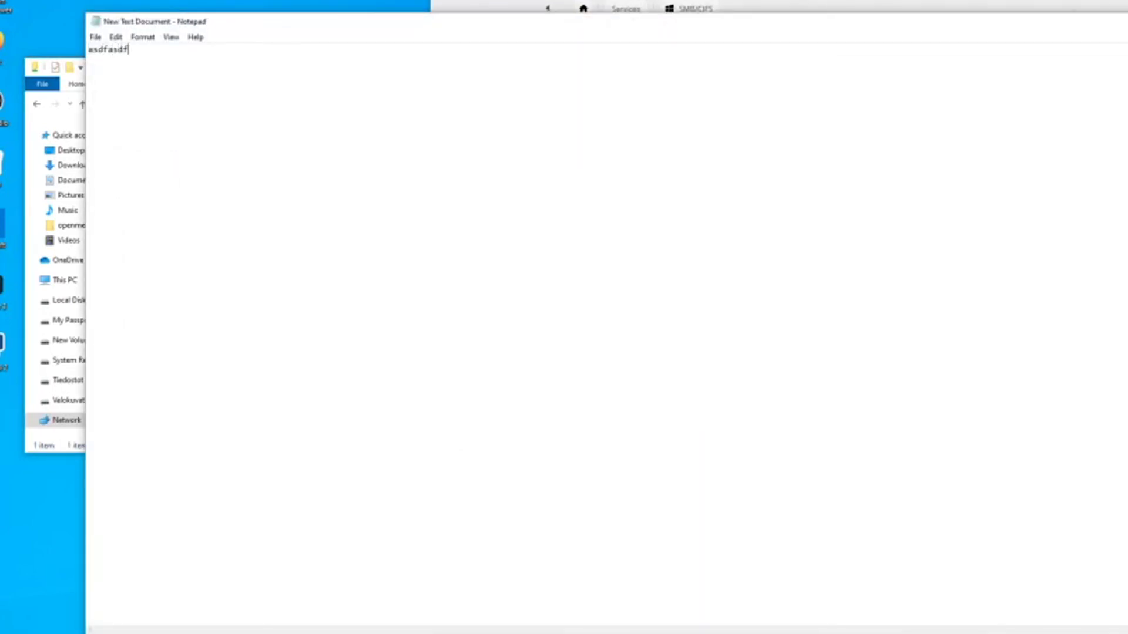
{"action": "key", "text": "alt+F4"}
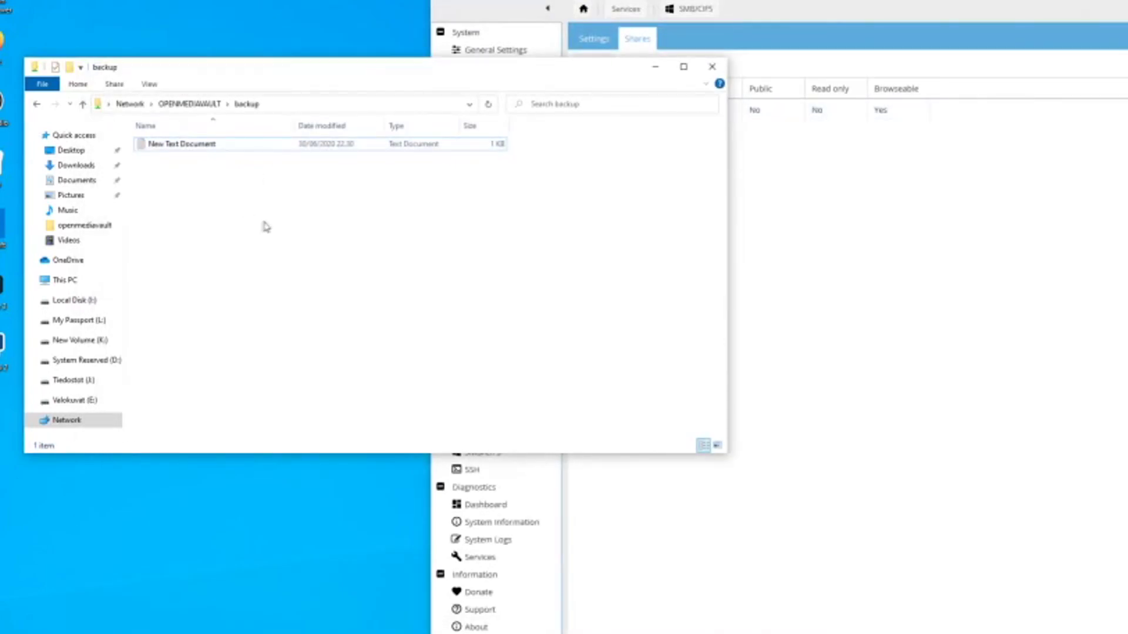
Reopen the test file to verify its contents, then delete it and close Explorer.
{"action": "left_click", "coordinate": [323, 143]}
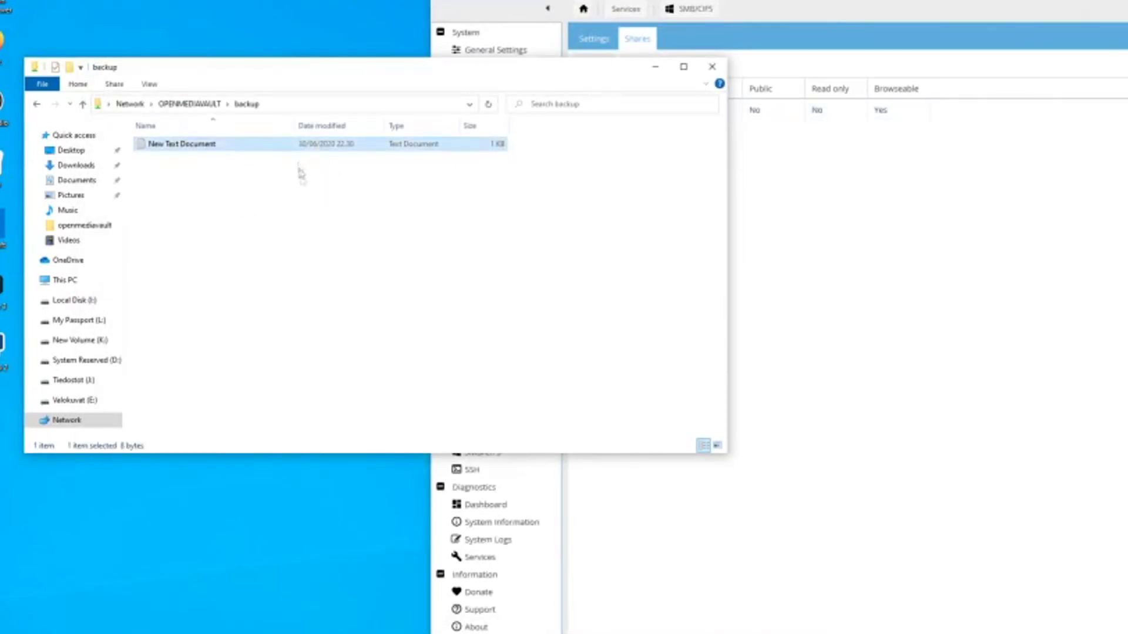
{"action": "double_click", "coordinate": [304, 145]}
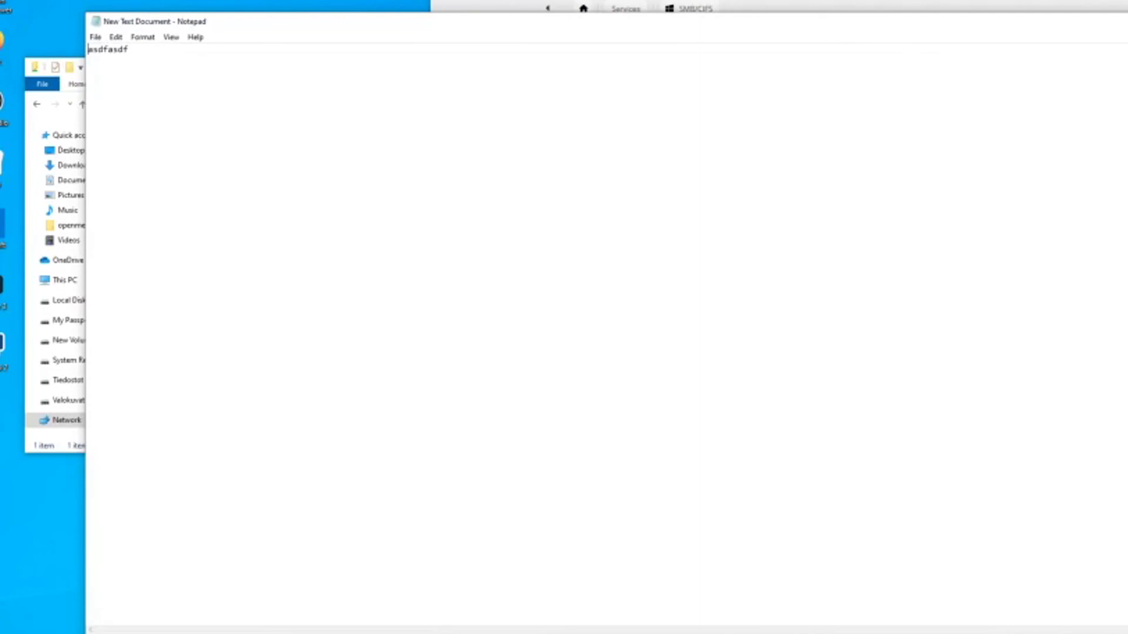
{"action": "key", "text": "alt+F4"}
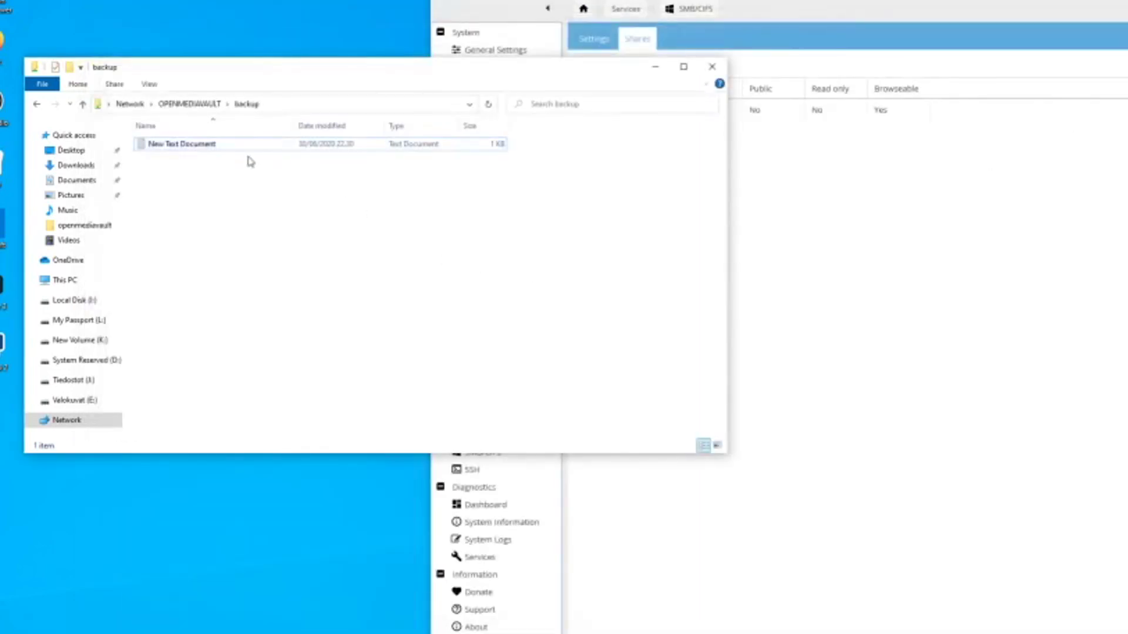
{"action": "left_click", "coordinate": [262, 150]}
{"action": "key", "text": "Delete"}
{"action": "key", "text": "Return"}
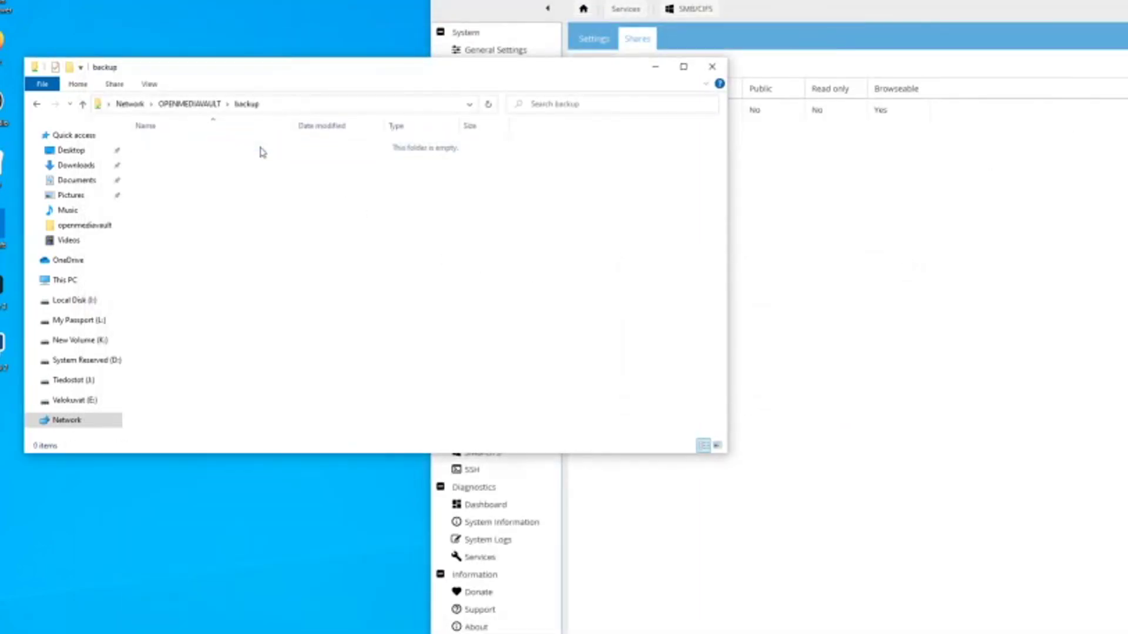
{"action": "left_click", "coordinate": [712, 66]}
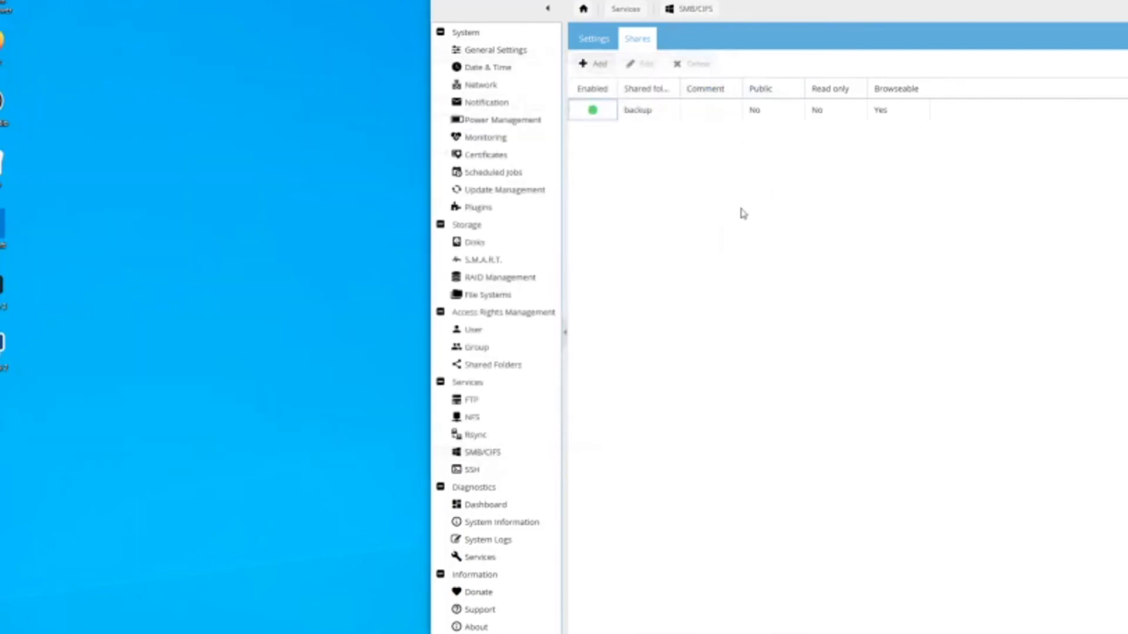